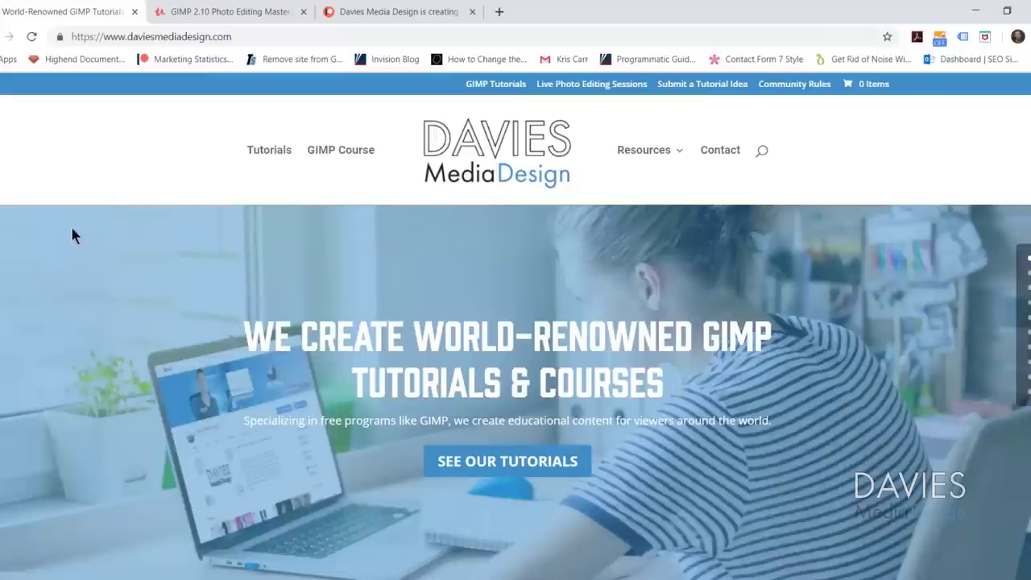
Step: Look through the Davies Media Design homepage, the Udemy GIMP course page and the Davies Media Design support page
{"action": "scroll", "coordinate": [129, 338], "scroll_direction": "down", "scroll_amount": 6}
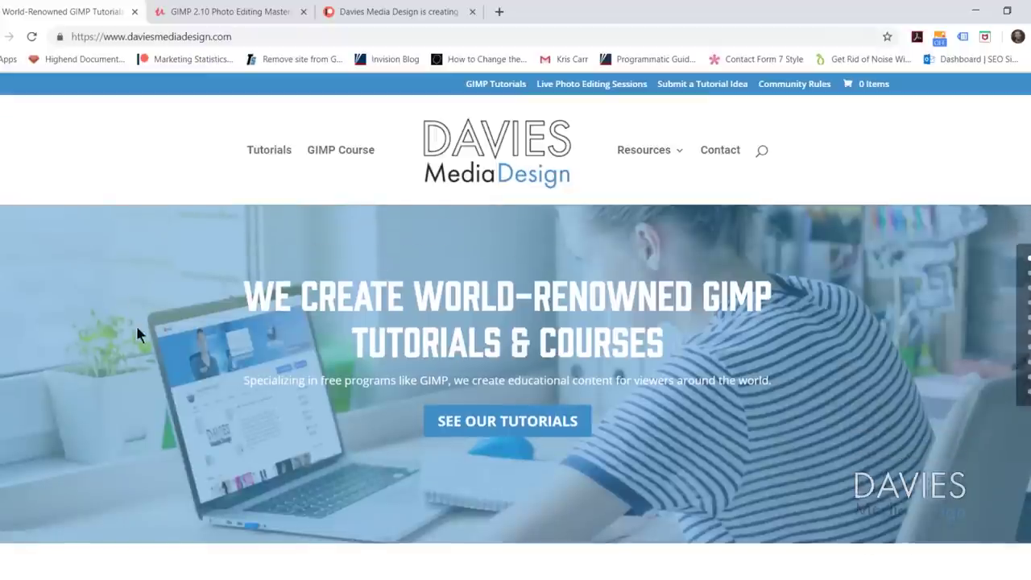
{"action": "scroll", "coordinate": [138, 330], "scroll_direction": "down", "scroll_amount": 7}
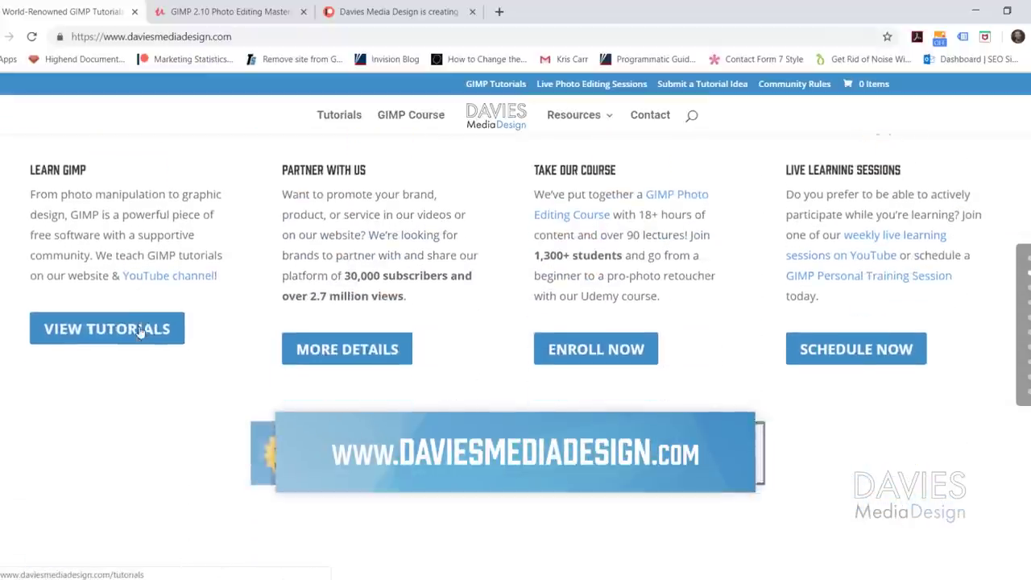
{"action": "scroll", "coordinate": [140, 333], "scroll_direction": "down", "scroll_amount": 8}
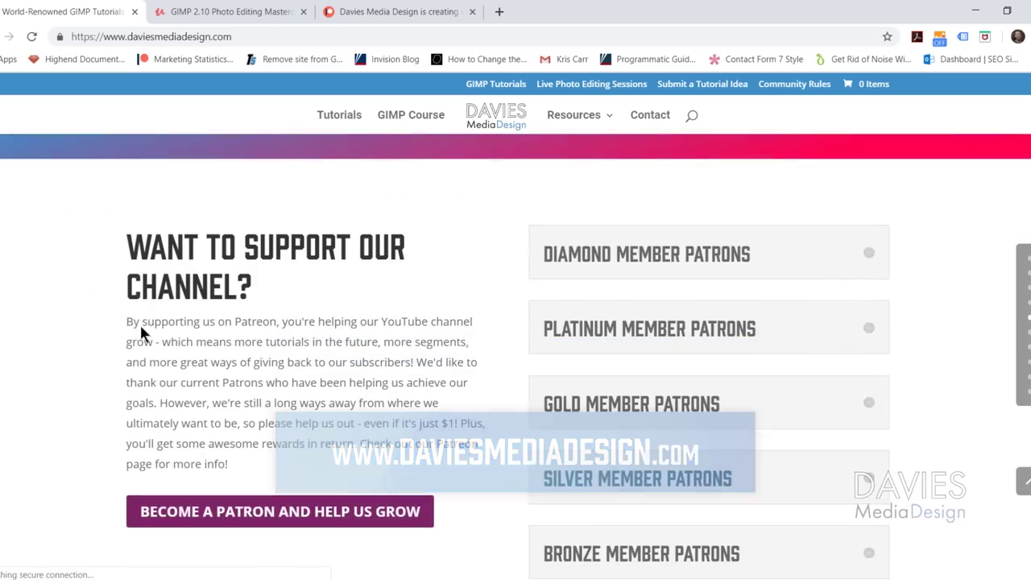
{"action": "key", "text": "ctrl+Tab"}
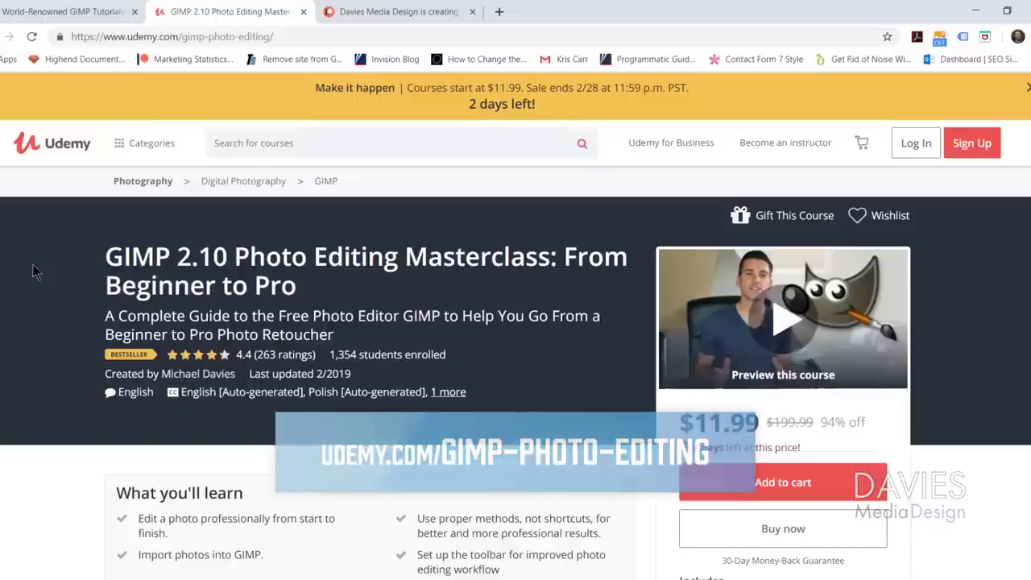
{"action": "key", "text": "ctrl+Tab"}
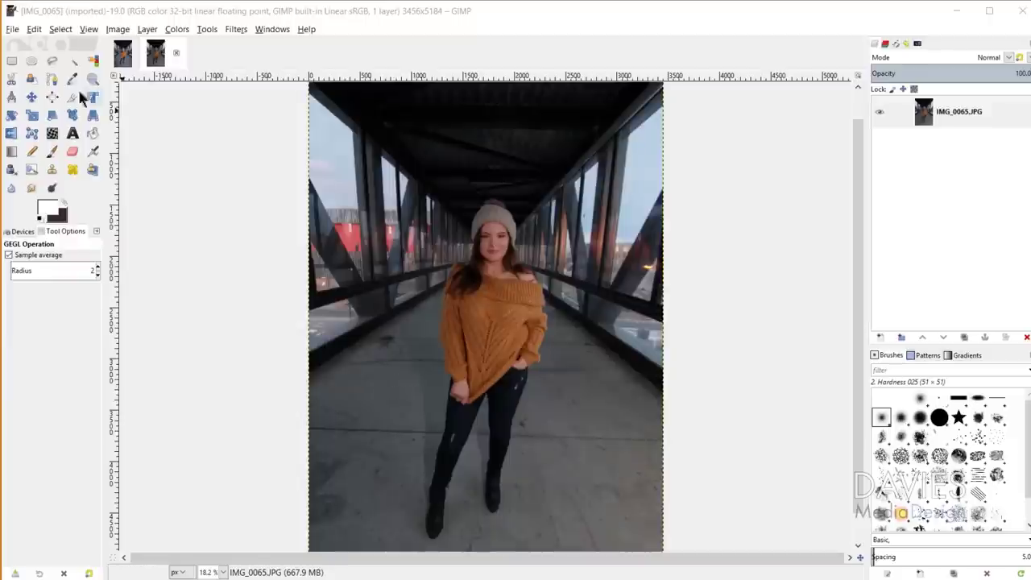
Step: Crop the photo around the woman at a fixed 1080:1920 aspect ratio, to about 2365 × 4204 px
{"action": "left_click", "coordinate": [72, 97]}
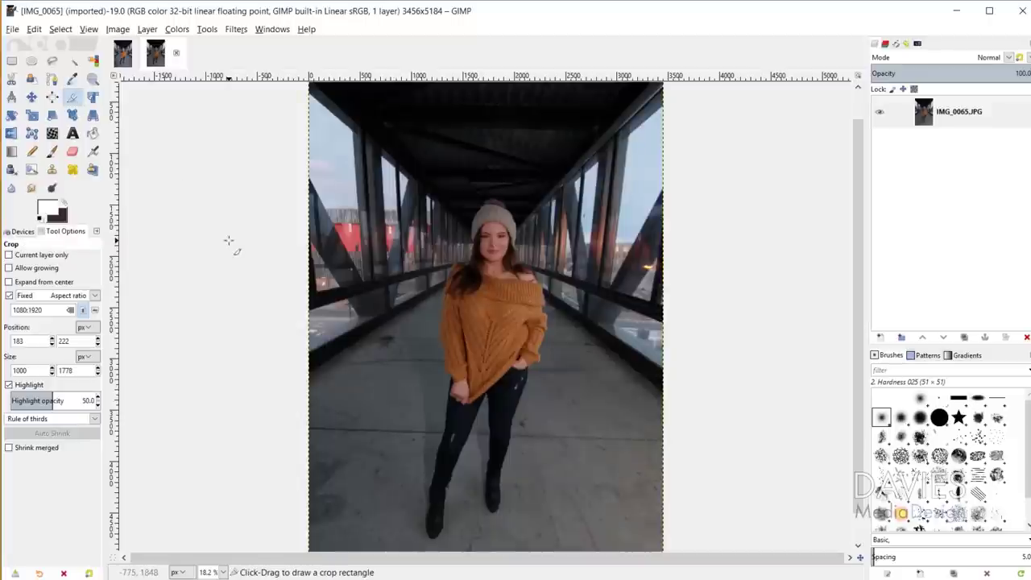
{"action": "left_click", "coordinate": [10, 296]}
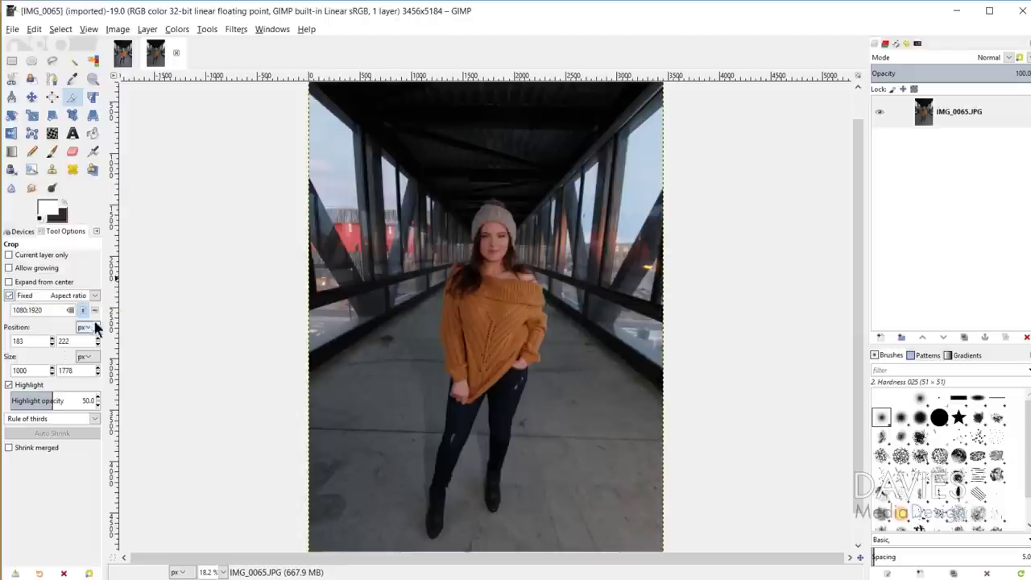
{"action": "left_click_drag", "start_coordinate": [361, 104], "coordinate": [610, 552]}
{"action": "left_click_drag", "start_coordinate": [491, 270], "coordinate": [503, 258]}
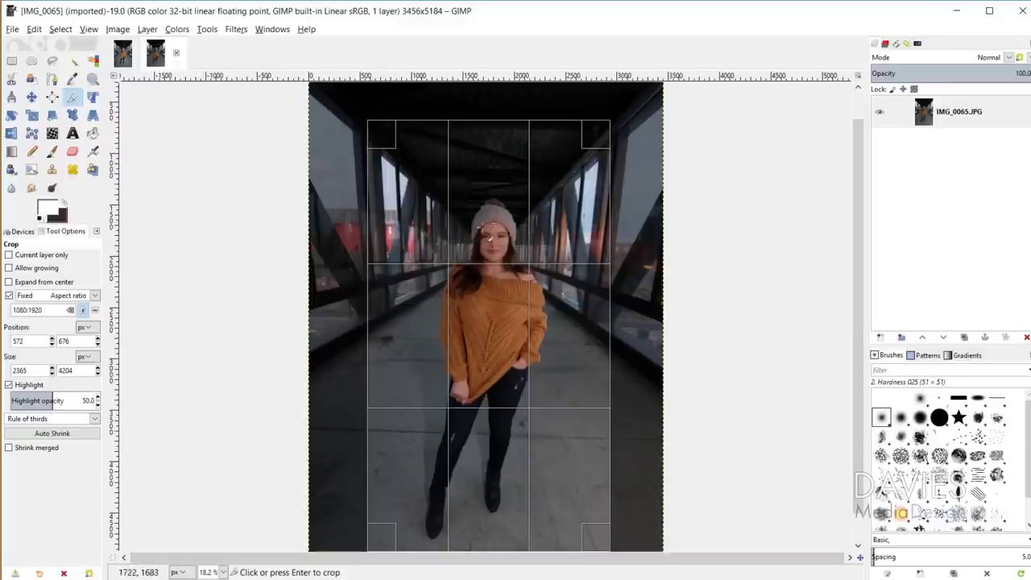
{"action": "key", "text": "Return"}
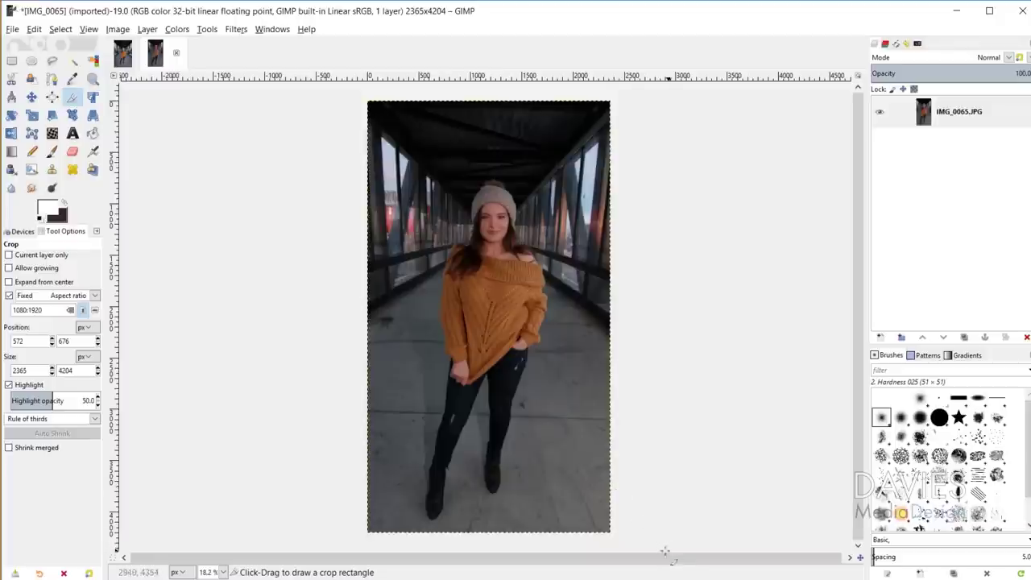
Step: Scale the cropped image to 1080 × 1920 px with its proportions linked
{"action": "left_click", "coordinate": [119, 31]}
{"action": "left_click", "coordinate": [138, 177]}
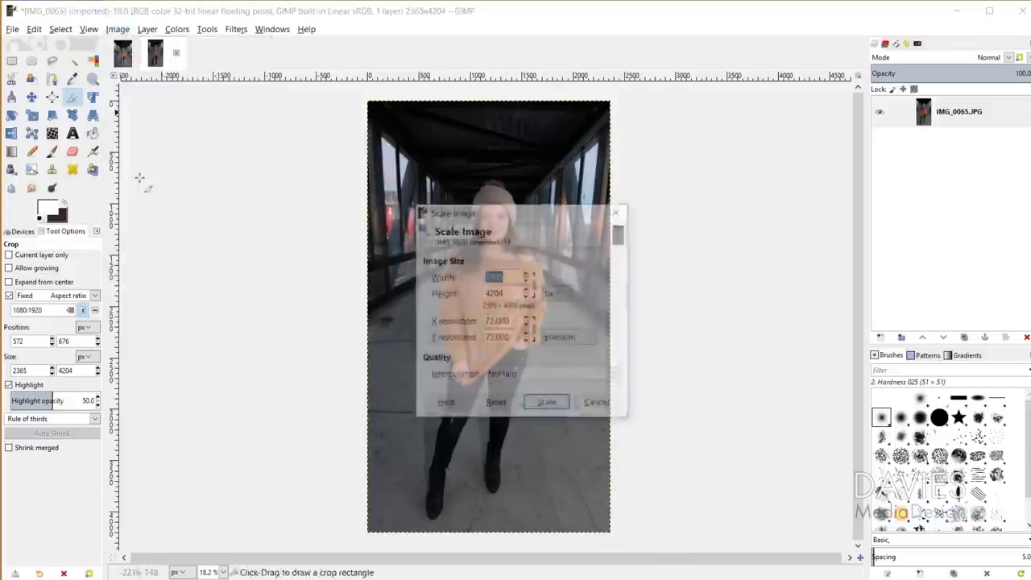
{"action": "double_click", "coordinate": [512, 294]}
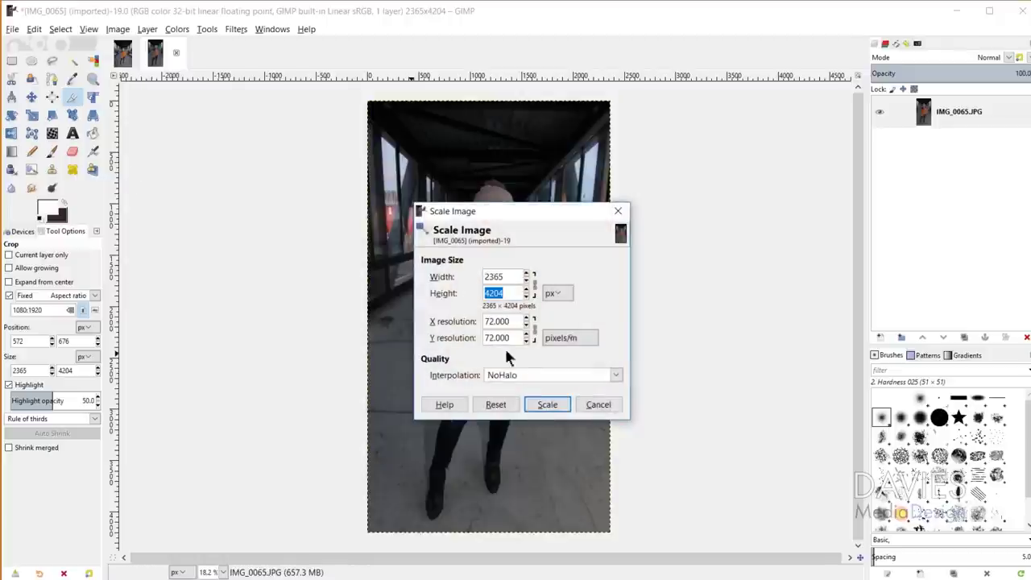
{"action": "type", "text": "2000"}
{"action": "key", "text": "Tab"}
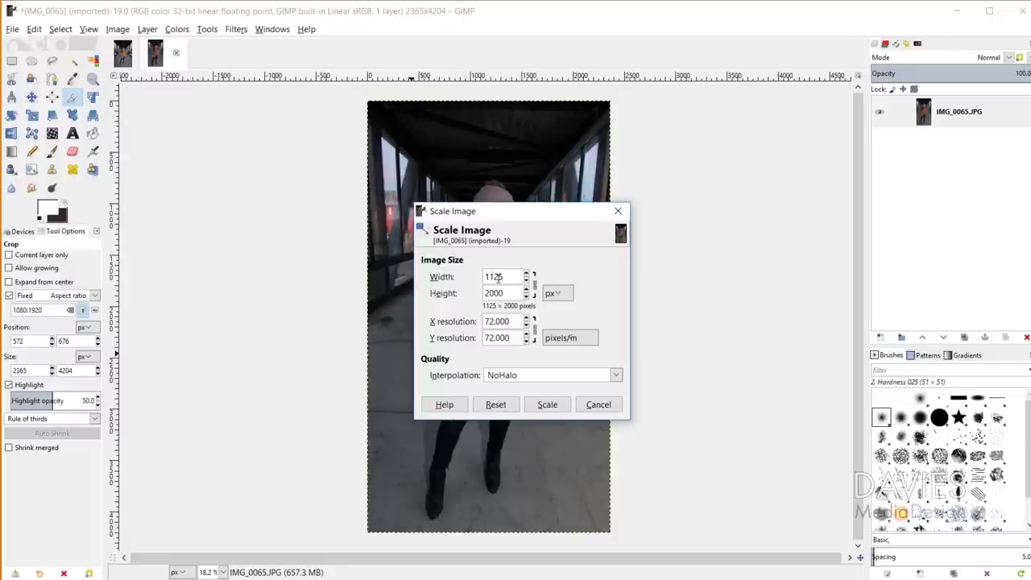
{"action": "left_click_drag", "start_coordinate": [503, 294], "coordinate": [462, 295]}
{"action": "type", "text": "1920"}
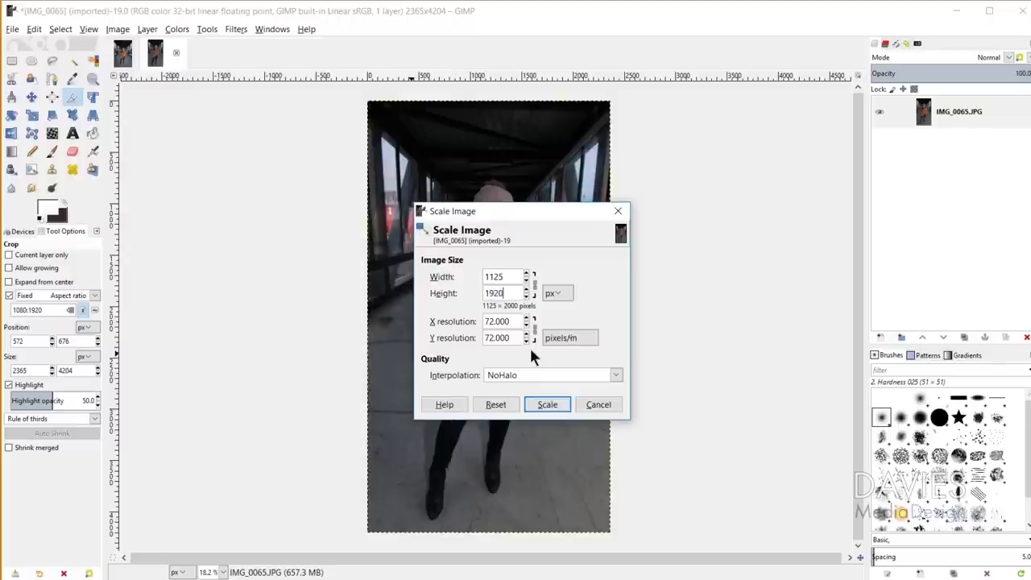
{"action": "key", "text": "Tab"}
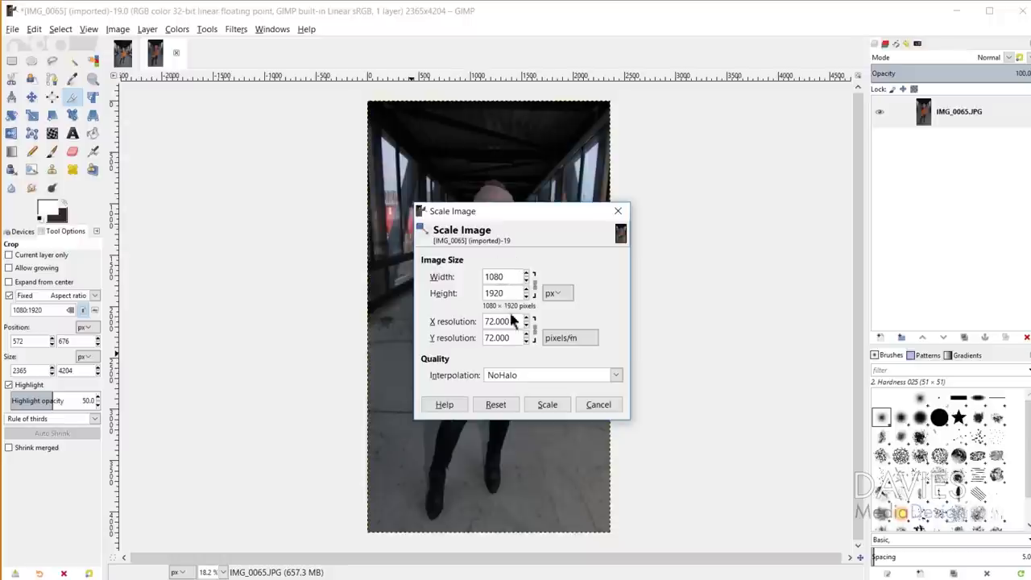
{"action": "left_click", "coordinate": [550, 406]}
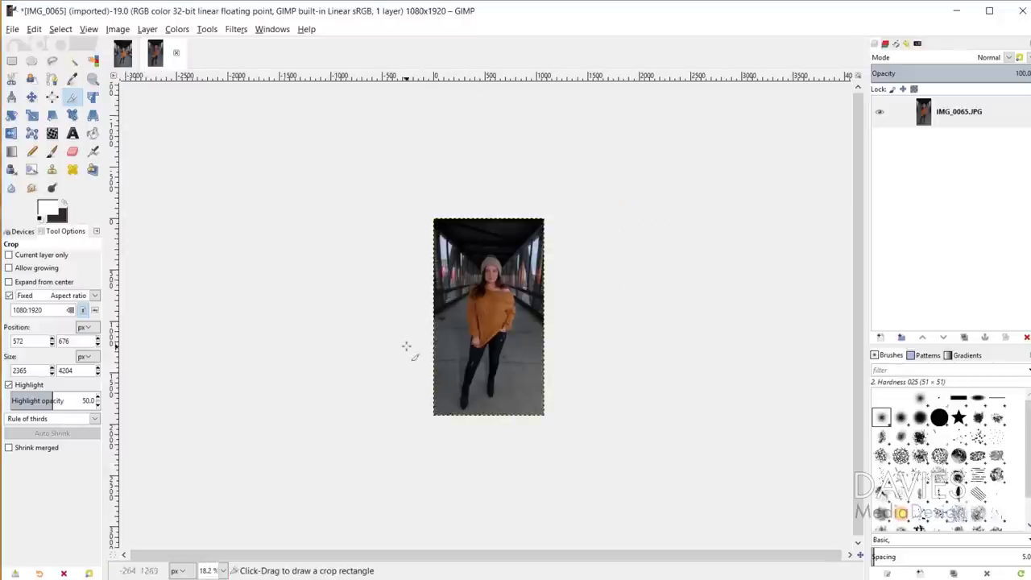
Step: Start a Shadows-Highlights adjustment on the photo and raise Shadows to about 37
{"action": "scroll", "coordinate": [487, 330], "scroll_direction": "up", "scroll_amount": 1}
{"action": "scroll", "coordinate": [487, 330], "scroll_direction": "up", "scroll_amount": 2}
{"action": "scroll", "coordinate": [487, 330], "scroll_direction": "down", "scroll_amount": 1}
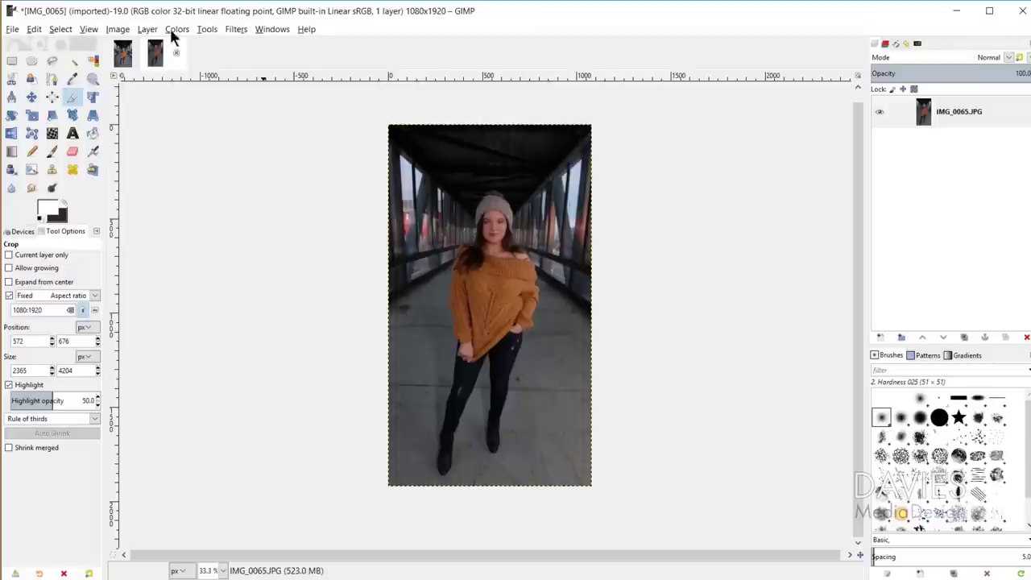
{"action": "left_click", "coordinate": [175, 30]}
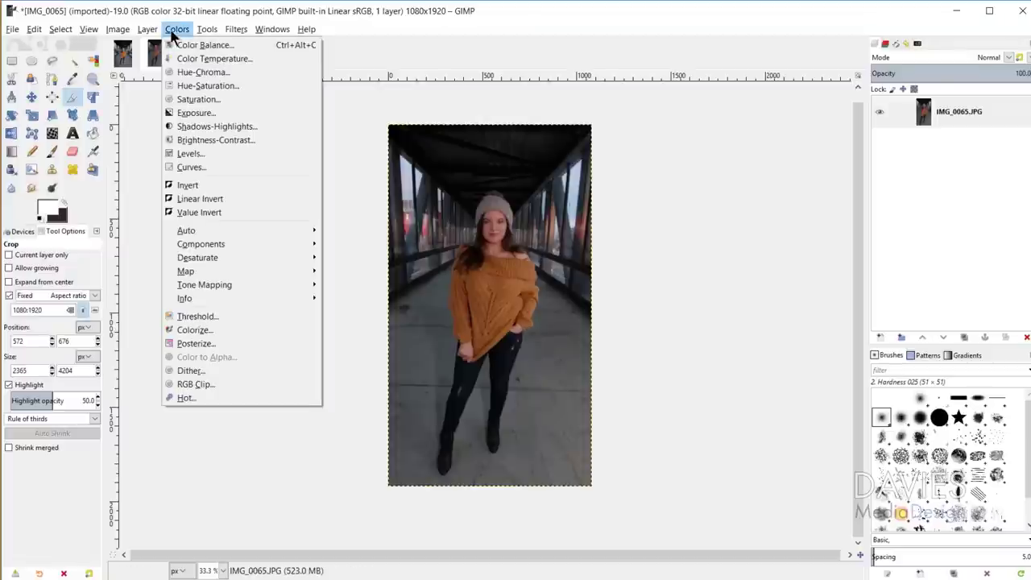
{"action": "left_click", "coordinate": [229, 126]}
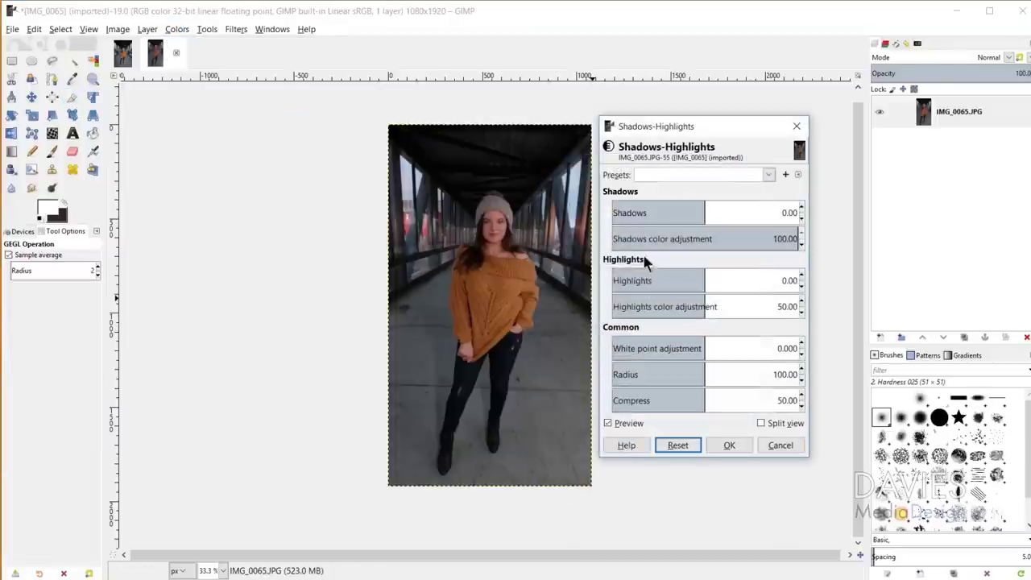
{"action": "left_click_drag", "start_coordinate": [697, 207], "coordinate": [739, 205]}
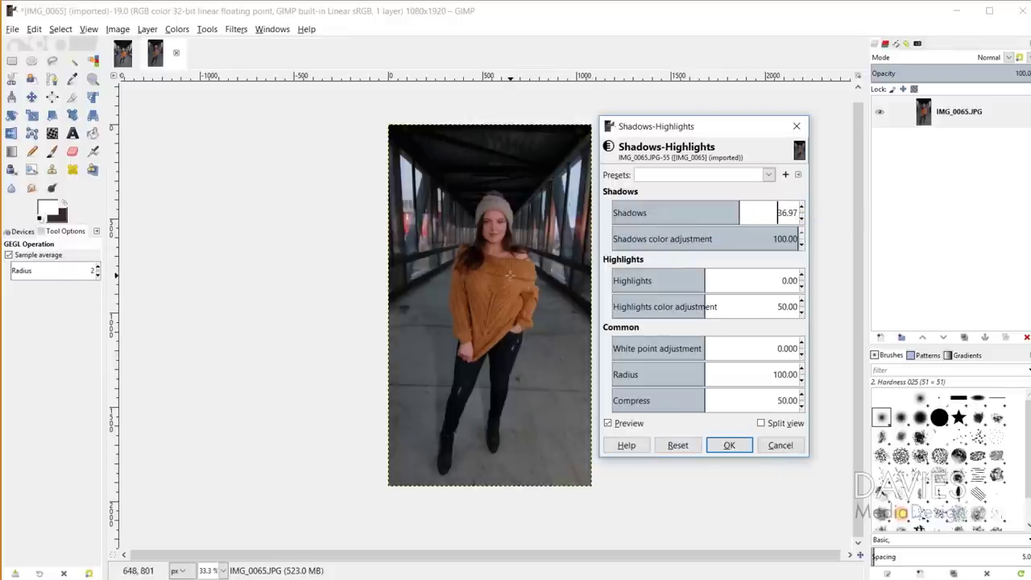
Step: Check the shadow detail in the ceiling and the woman's face, and set Shadows to 40
{"action": "scroll", "coordinate": [509, 276], "scroll_direction": "up", "scroll_amount": 5}
{"action": "scroll", "coordinate": [455, 264], "scroll_direction": "up", "scroll_amount": 3}
{"action": "scroll", "coordinate": [455, 264], "scroll_direction": "down", "scroll_amount": 1}
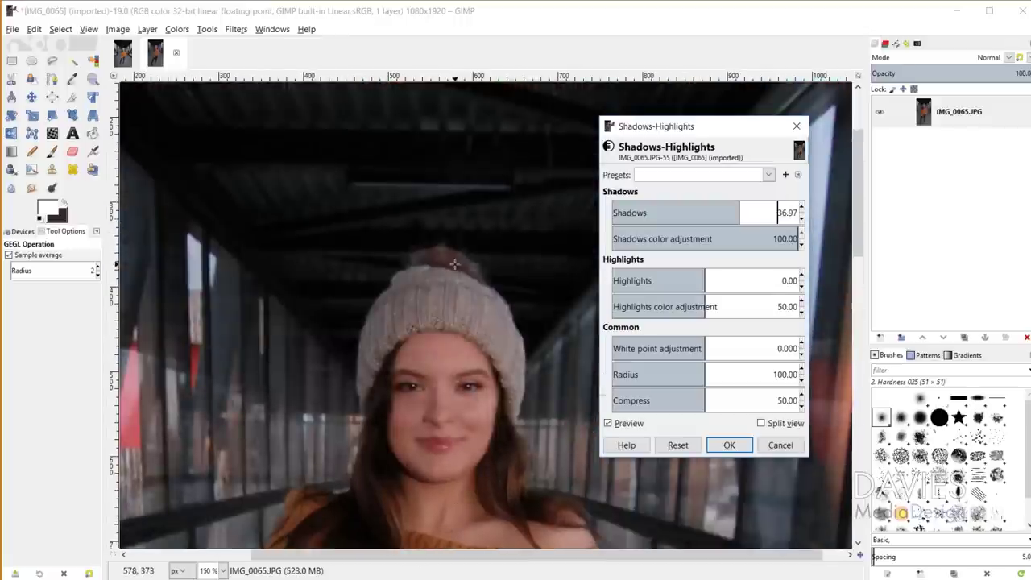
{"action": "scroll", "coordinate": [454, 215], "scroll_direction": "up", "scroll_amount": 2}
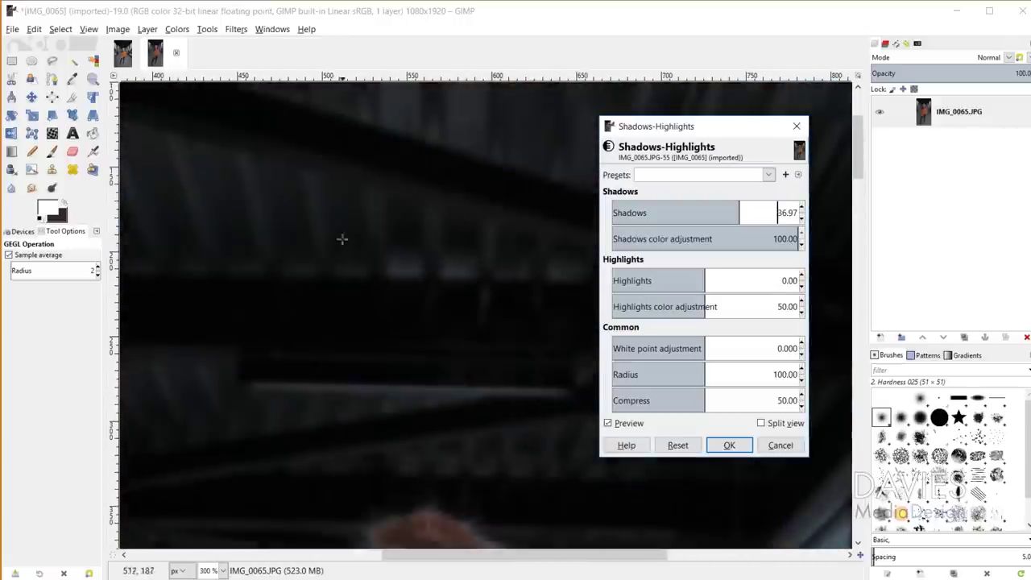
{"action": "scroll", "coordinate": [405, 217], "scroll_direction": "down", "scroll_amount": 10}
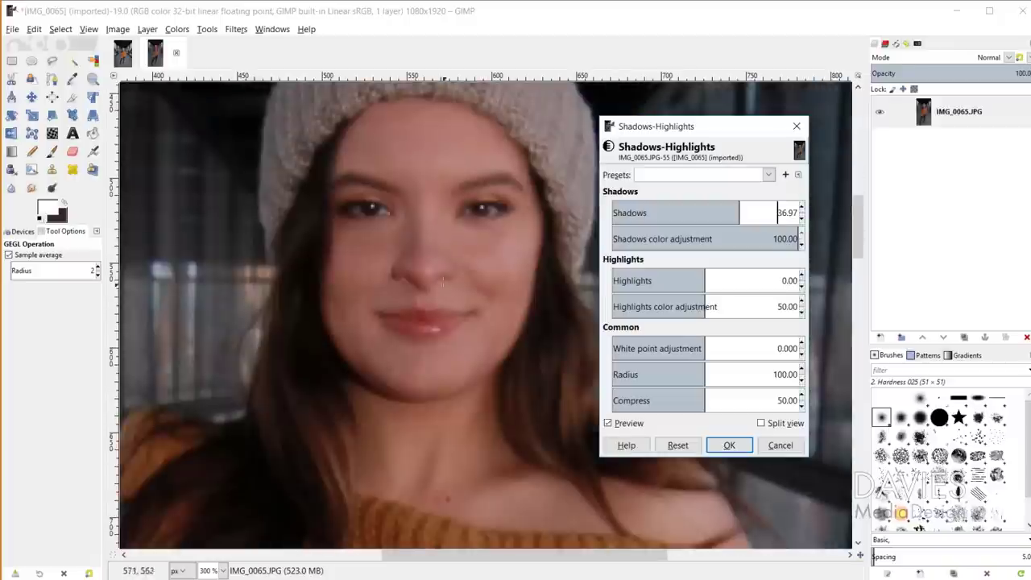
{"action": "scroll", "coordinate": [432, 248], "scroll_direction": "down", "scroll_amount": 1}
{"action": "scroll", "coordinate": [433, 248], "scroll_direction": "up", "scroll_amount": 4}
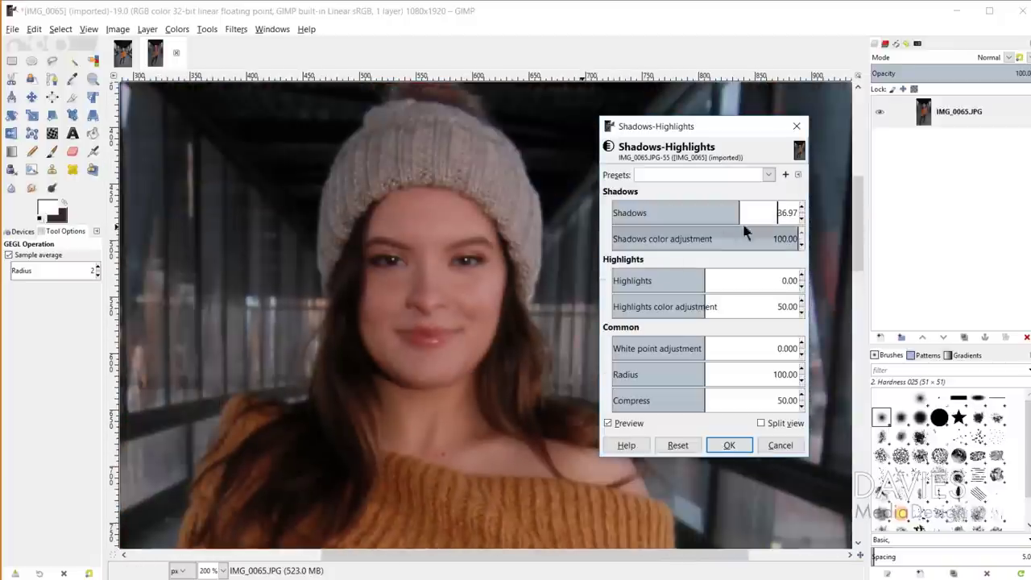
{"action": "double_click", "coordinate": [787, 212]}
{"action": "type", "text": "40"}
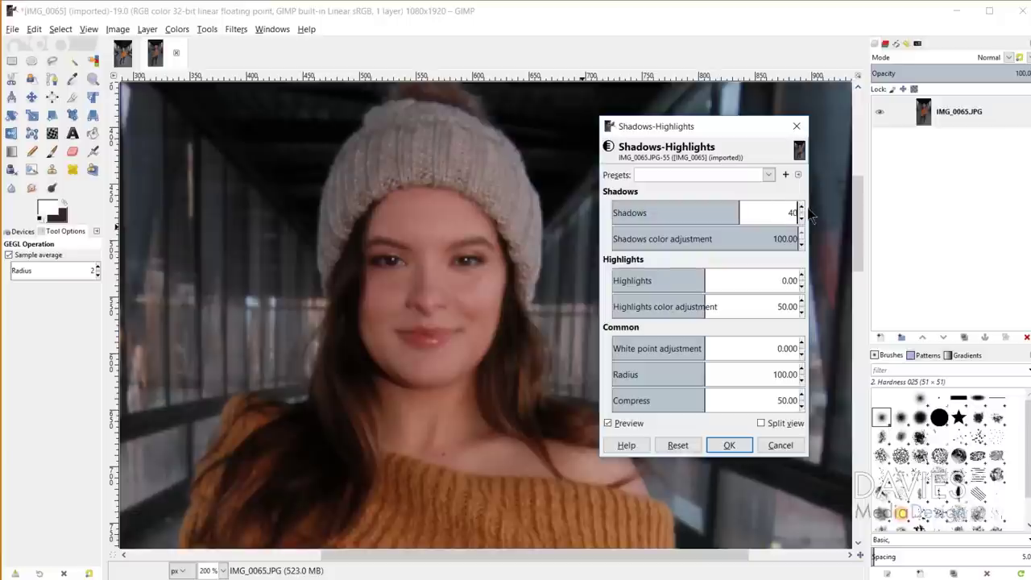
{"action": "key", "text": "Return"}
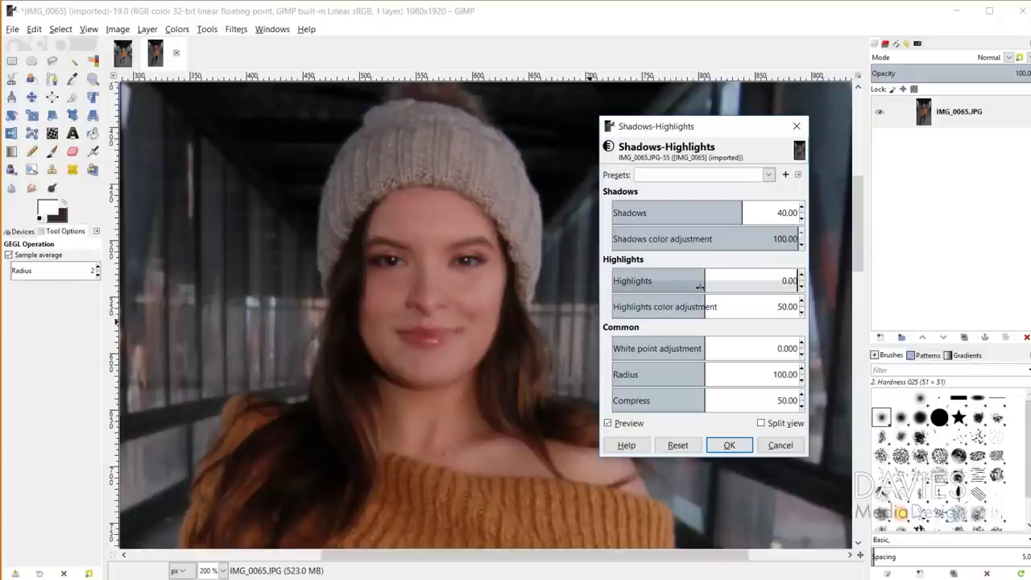
Step: Try Highlights at about -9 and about 53, and set the value back to 0
{"action": "mouse_move", "coordinate": [715, 274]}
{"action": "left_mouse_down"}
{"action": "mouse_move", "coordinate": [731, 274]}
{"action": "mouse_move", "coordinate": [696, 273]}
{"action": "left_mouse_up"}
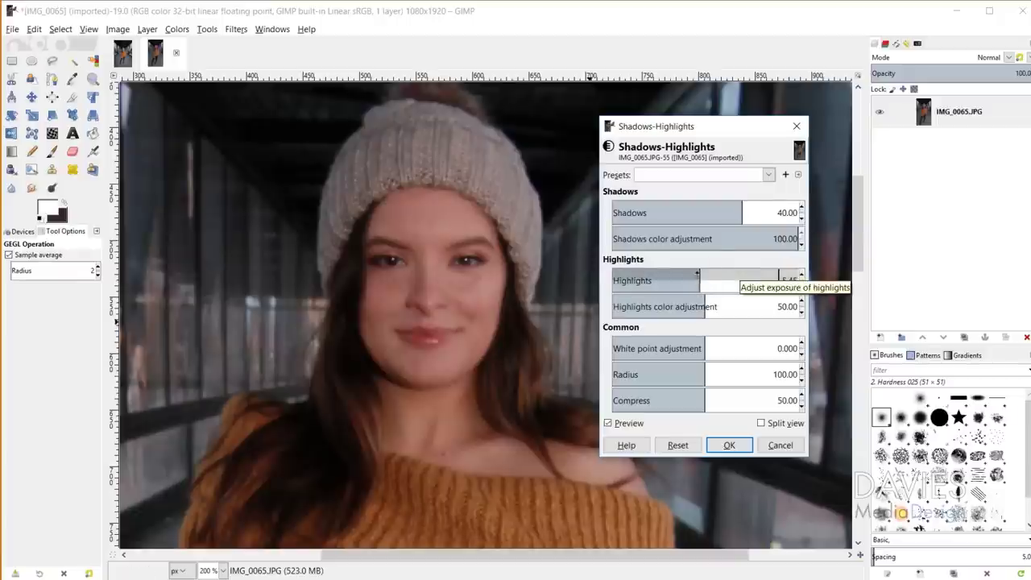
{"action": "scroll", "coordinate": [561, 331], "scroll_direction": "down", "scroll_amount": 3}
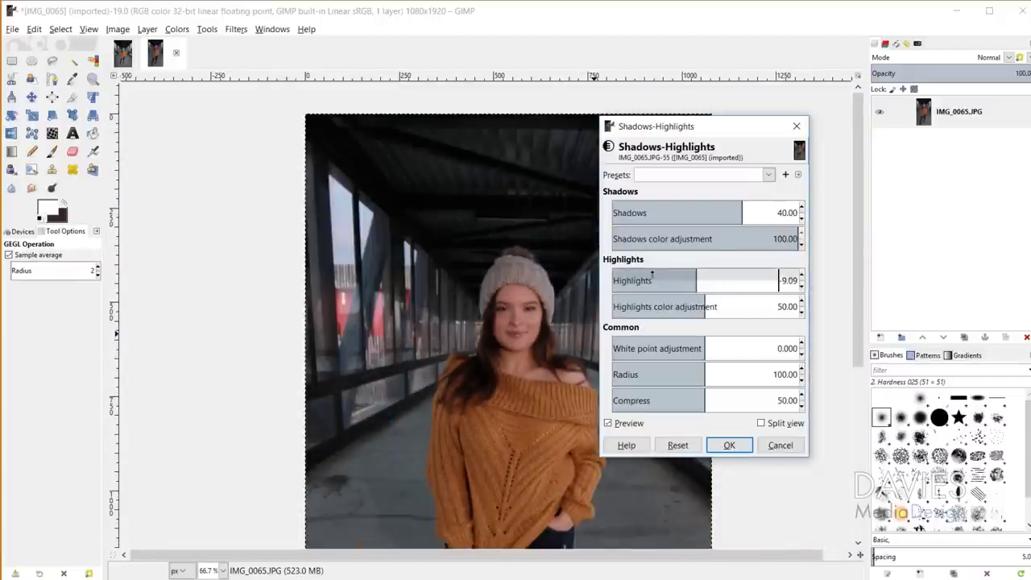
{"action": "left_click_drag", "start_coordinate": [704, 275], "coordinate": [753, 273]}
{"action": "left_click_drag", "start_coordinate": [491, 555], "coordinate": [510, 555]}
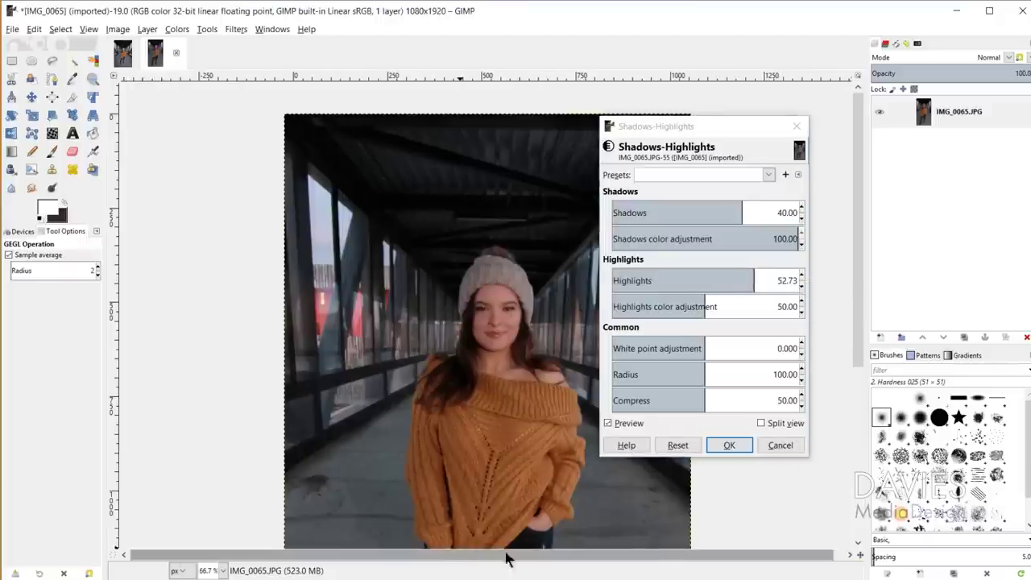
{"action": "left_click_drag", "start_coordinate": [640, 126], "coordinate": [792, 104]}
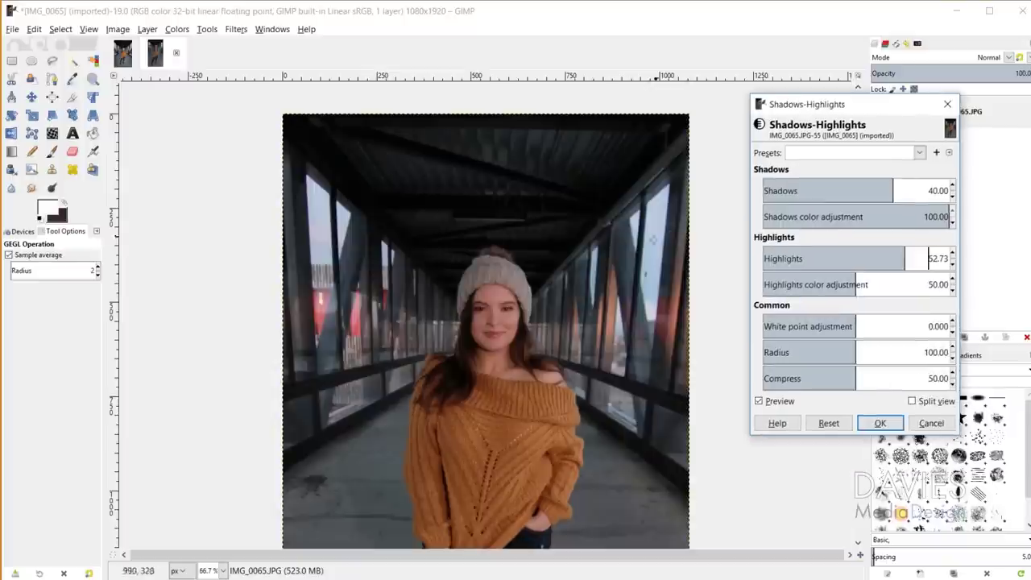
{"action": "left_click_drag", "start_coordinate": [864, 258], "coordinate": [932, 258]}
{"action": "key", "text": "ctrl+a"}
{"action": "type", "text": "0"}
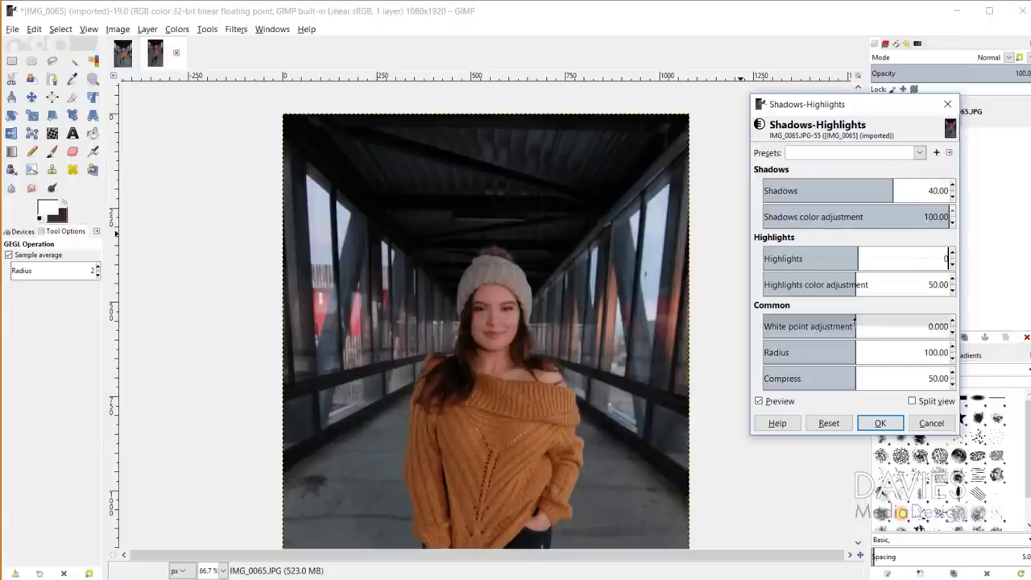
Step: Try White point adjustment at about 7.6 and settle on about 3.9
{"action": "left_click_drag", "start_coordinate": [855, 320], "coordinate": [926, 324]}
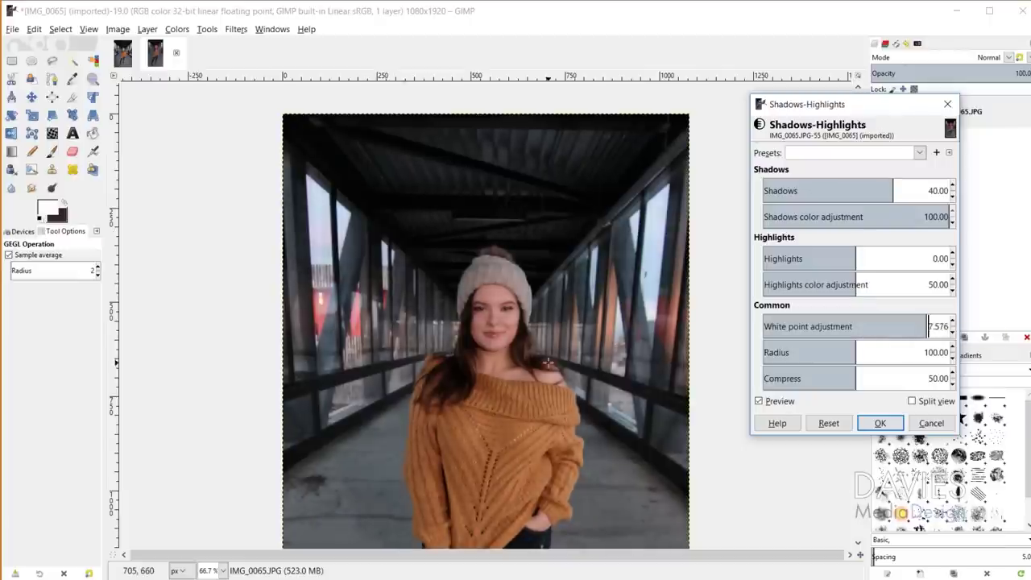
{"action": "scroll", "coordinate": [541, 354], "scroll_direction": "down", "scroll_amount": 3}
{"action": "left_click_drag", "start_coordinate": [926, 322], "coordinate": [898, 318]}
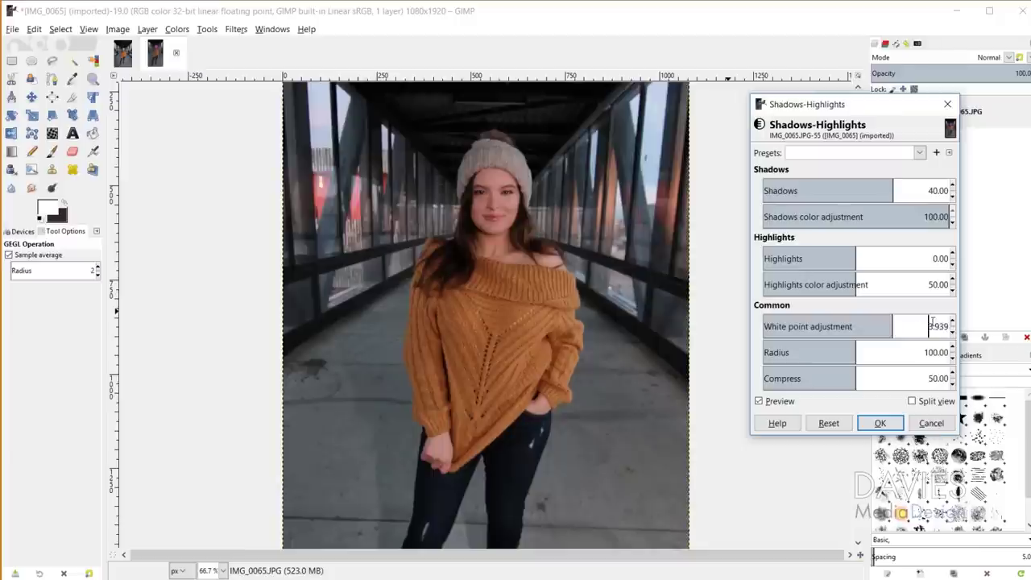
Step: Set the adjustment's Radius to about 121 and its Compress value to about 45
{"action": "left_click_drag", "start_coordinate": [856, 345], "coordinate": [870, 345]}
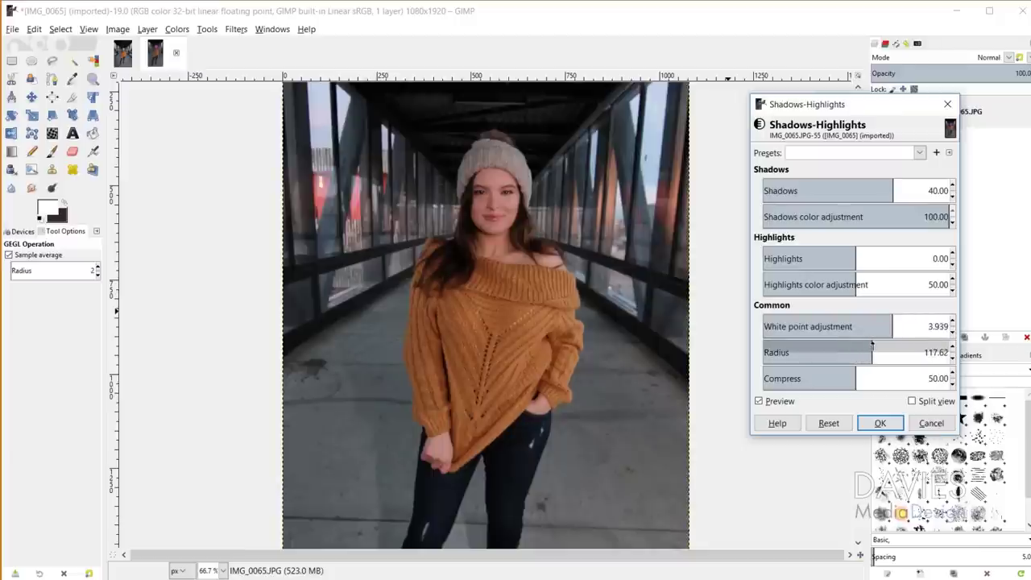
{"action": "left_click_drag", "start_coordinate": [876, 345], "coordinate": [878, 344]}
{"action": "left_click", "coordinate": [877, 344]}
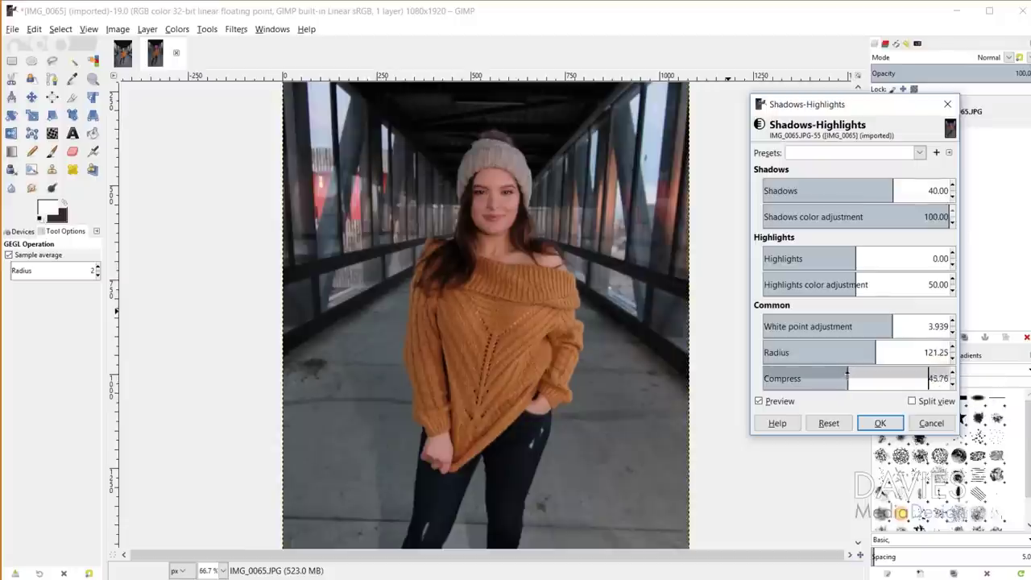
{"action": "left_click_drag", "start_coordinate": [844, 372], "coordinate": [848, 372]}
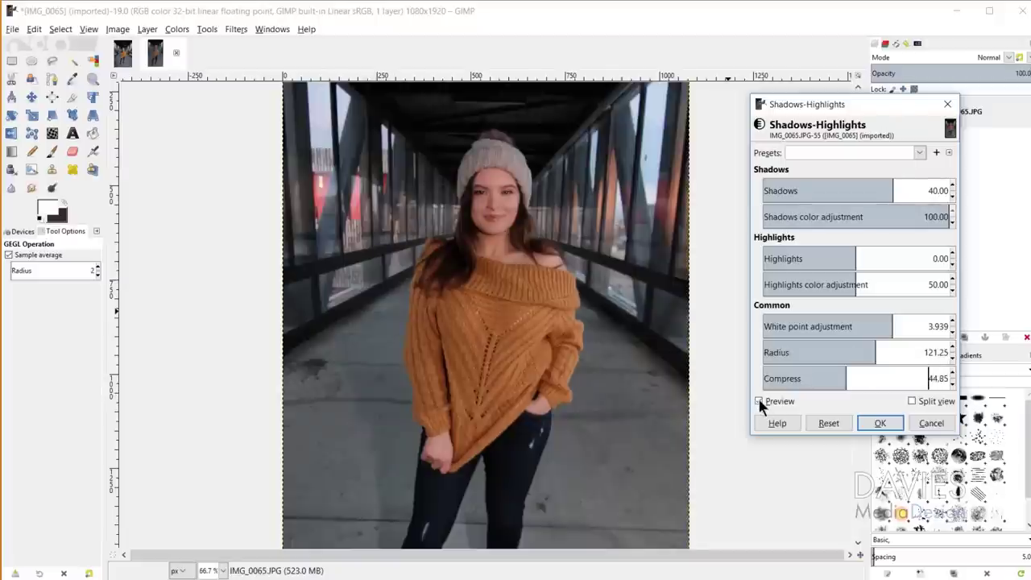
Step: Compare the photo with and without the Shadows-Highlights adjustment, then apply it and view the whole figure
{"action": "left_click", "coordinate": [758, 399]}
{"action": "left_click", "coordinate": [758, 400]}
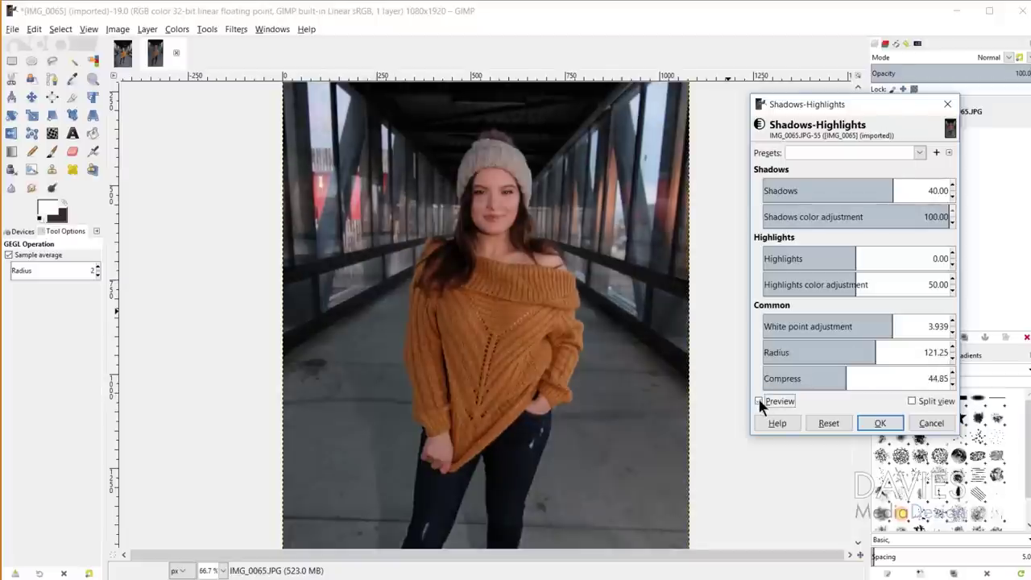
{"action": "left_click", "coordinate": [878, 423]}
{"action": "scroll", "coordinate": [556, 403], "scroll_direction": "down", "scroll_amount": 1}
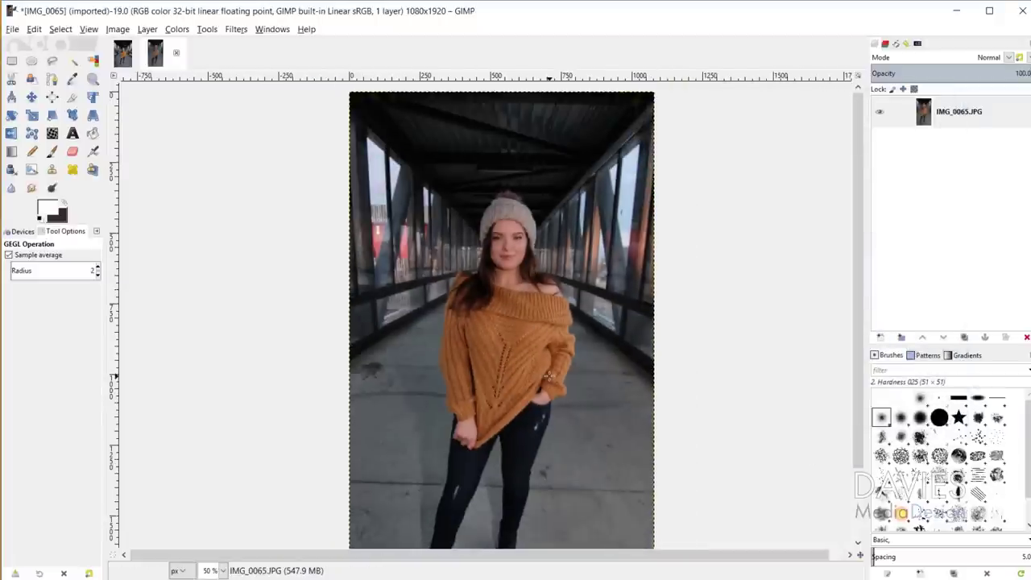
{"action": "scroll", "coordinate": [550, 374], "scroll_direction": "down", "scroll_amount": 1}
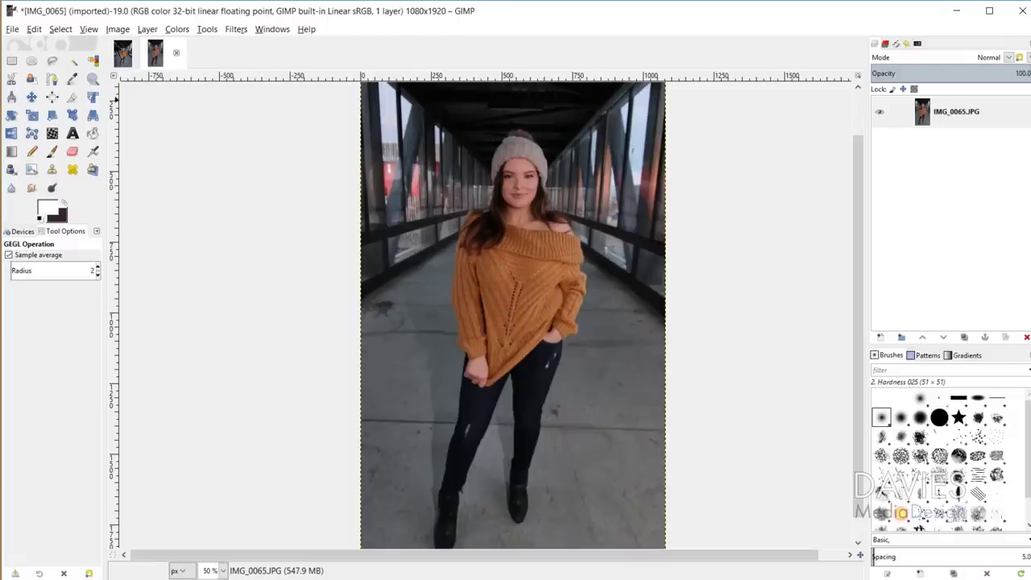
Step: Duplicate the image and open Color Balance on the copy
{"action": "left_click", "coordinate": [117, 31]}
{"action": "left_click", "coordinate": [125, 45]}
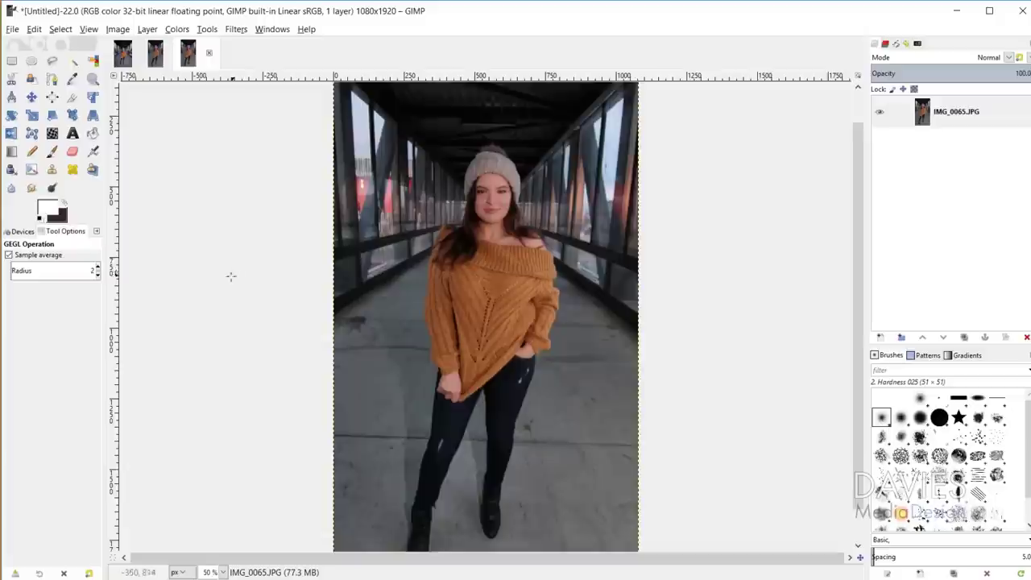
{"action": "left_click", "coordinate": [178, 29]}
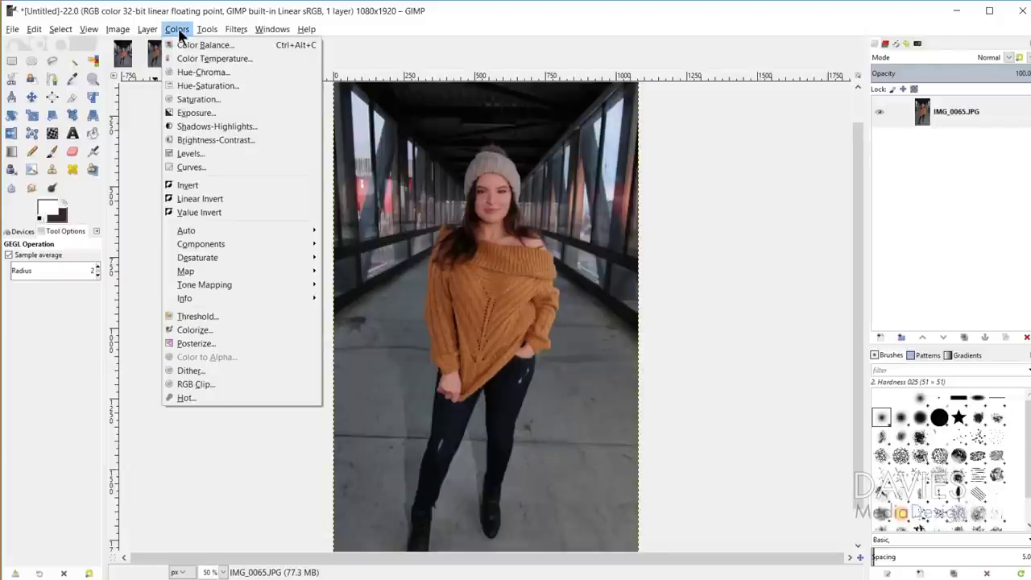
{"action": "left_click", "coordinate": [192, 46]}
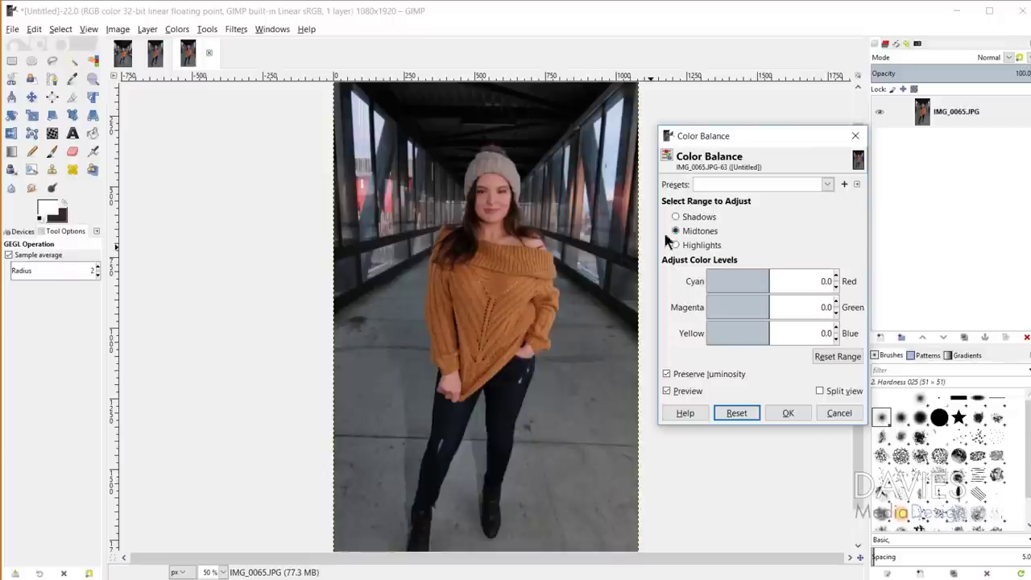
Step: Try the midtones' Cyan-Red level at about -22 and about 24, and settle on about -2.7
{"action": "left_click", "coordinate": [762, 273]}
{"action": "left_click_drag", "start_coordinate": [761, 274], "coordinate": [755, 274]}
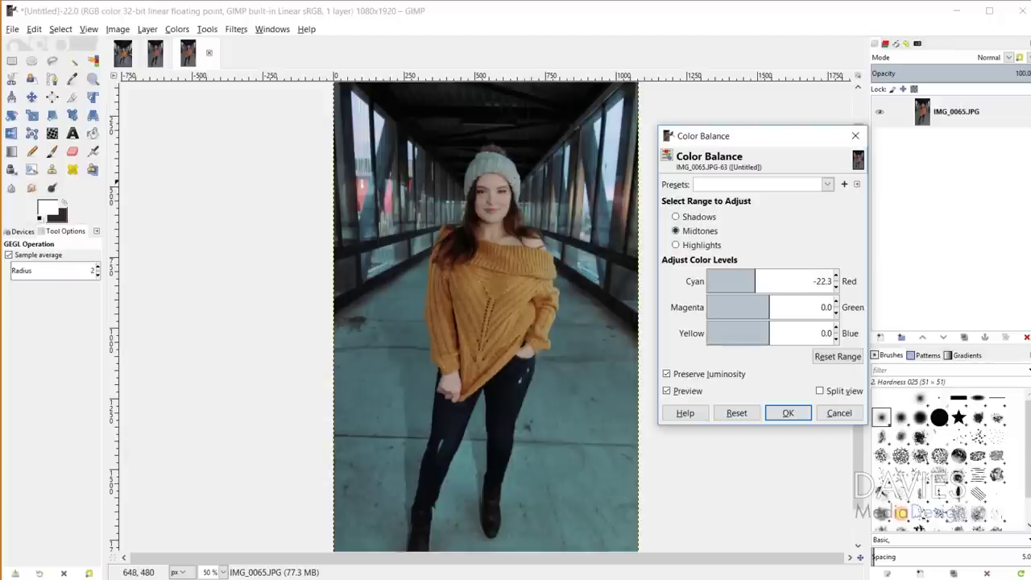
{"action": "left_click_drag", "start_coordinate": [755, 277], "coordinate": [785, 275]}
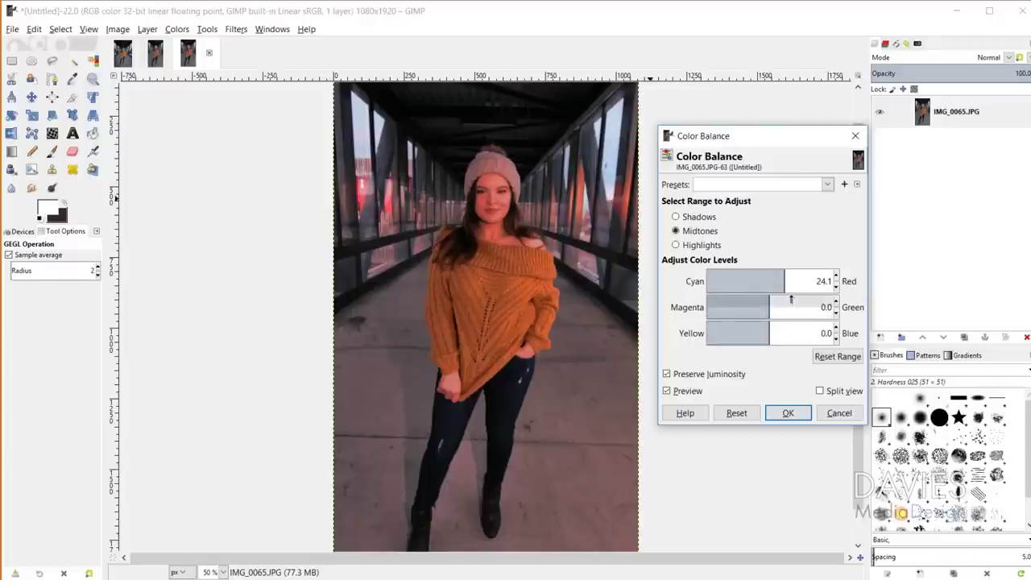
{"action": "left_click", "coordinate": [775, 276]}
{"action": "left_click_drag", "start_coordinate": [775, 277], "coordinate": [767, 276]}
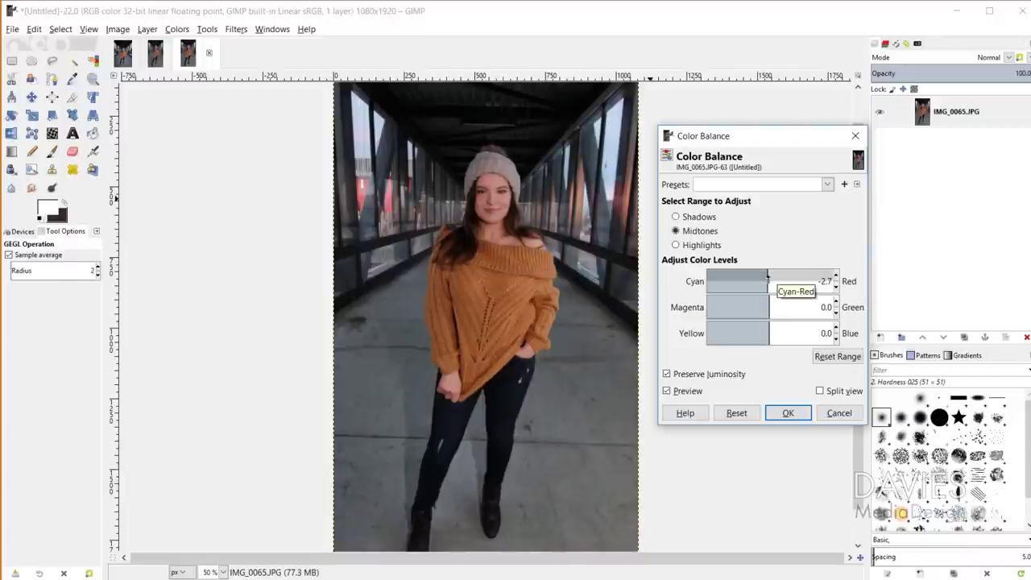
Step: Set the midtones' Magenta-Green level to about -2.5 and Yellow-Blue level to about 1.8
{"action": "left_click", "coordinate": [767, 302]}
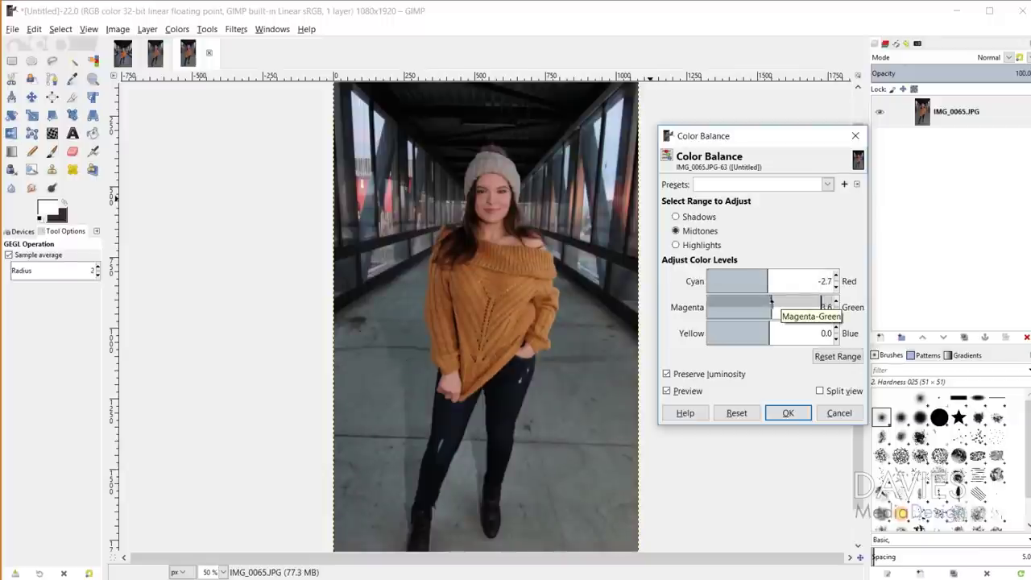
{"action": "left_click", "coordinate": [836, 303]}
{"action": "left_click", "coordinate": [773, 326]}
{"action": "left_click_drag", "start_coordinate": [773, 326], "coordinate": [771, 332]}
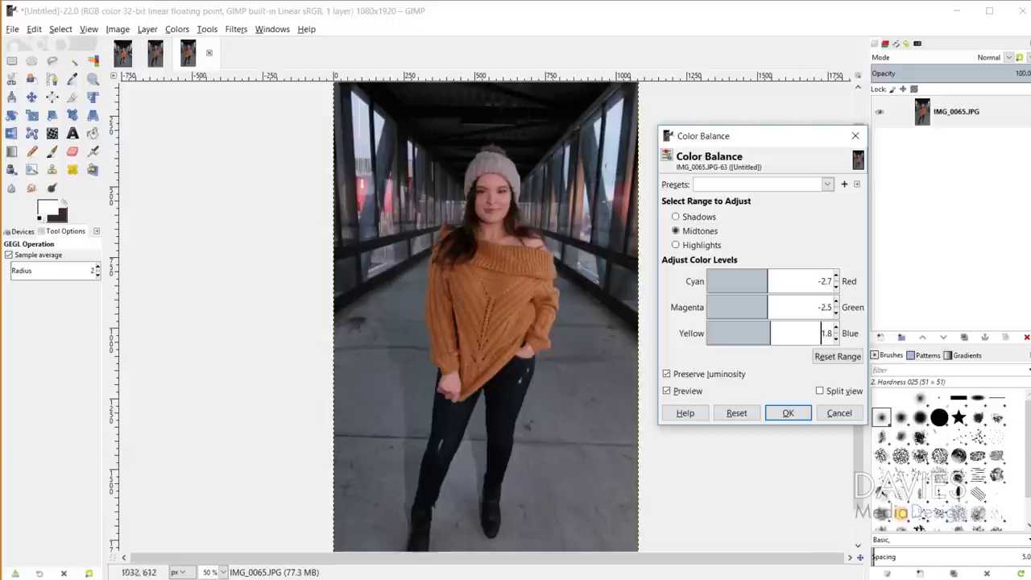
Step: Set the shadows' Cyan-Red level to about 3.6, Magenta-Green to about -0.9 and Yellow-Blue to about 0.9
{"action": "left_click", "coordinate": [682, 217]}
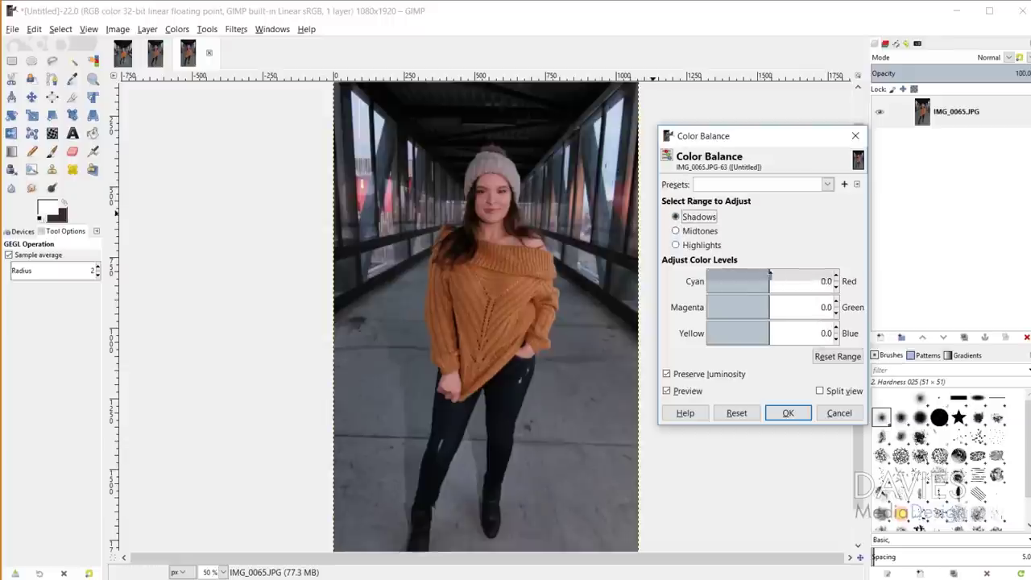
{"action": "left_click", "coordinate": [771, 276]}
{"action": "left_click_drag", "start_coordinate": [766, 275], "coordinate": [772, 275]}
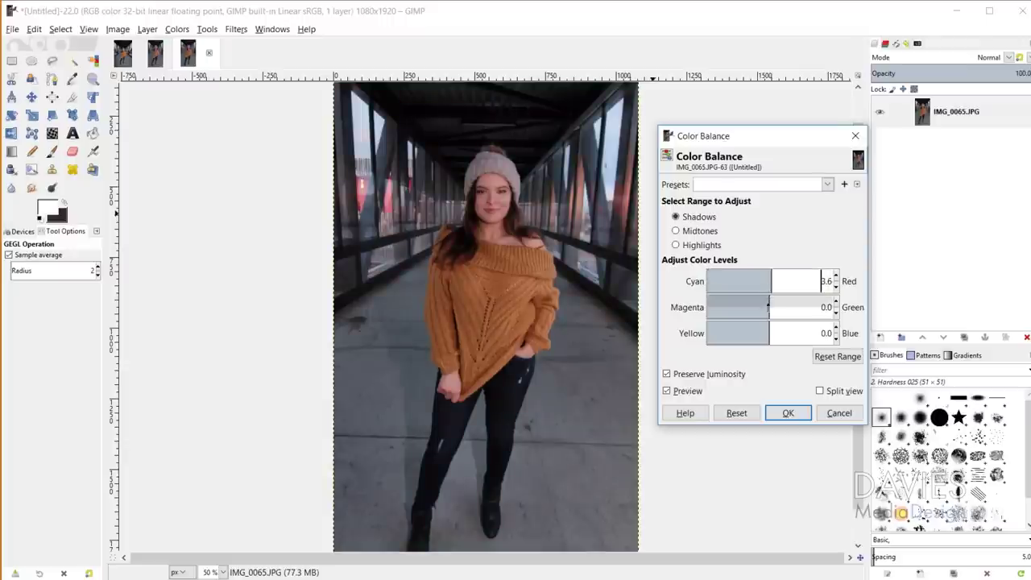
{"action": "left_click", "coordinate": [768, 299]}
{"action": "left_click_drag", "start_coordinate": [769, 325], "coordinate": [772, 325]}
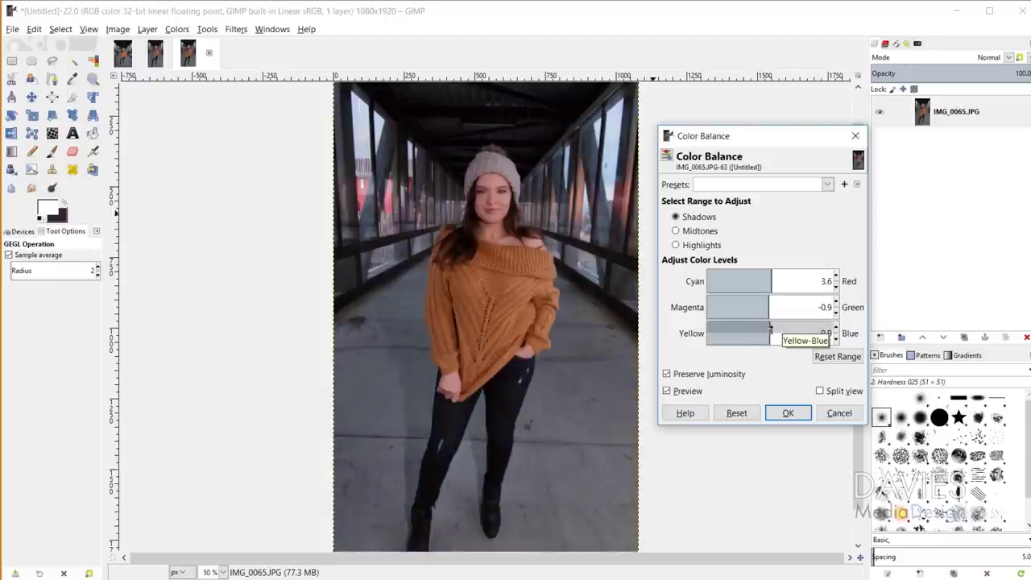
Step: Set the highlights' Cyan-Red level to about 3.6, Magenta-Green to about -5.4 and Yellow-Blue to about -4.5, and apply the color balance
{"action": "left_click", "coordinate": [681, 245]}
{"action": "left_click", "coordinate": [773, 275]}
{"action": "left_click_drag", "start_coordinate": [773, 275], "coordinate": [765, 304]}
{"action": "left_click", "coordinate": [771, 302]}
{"action": "left_click", "coordinate": [766, 325]}
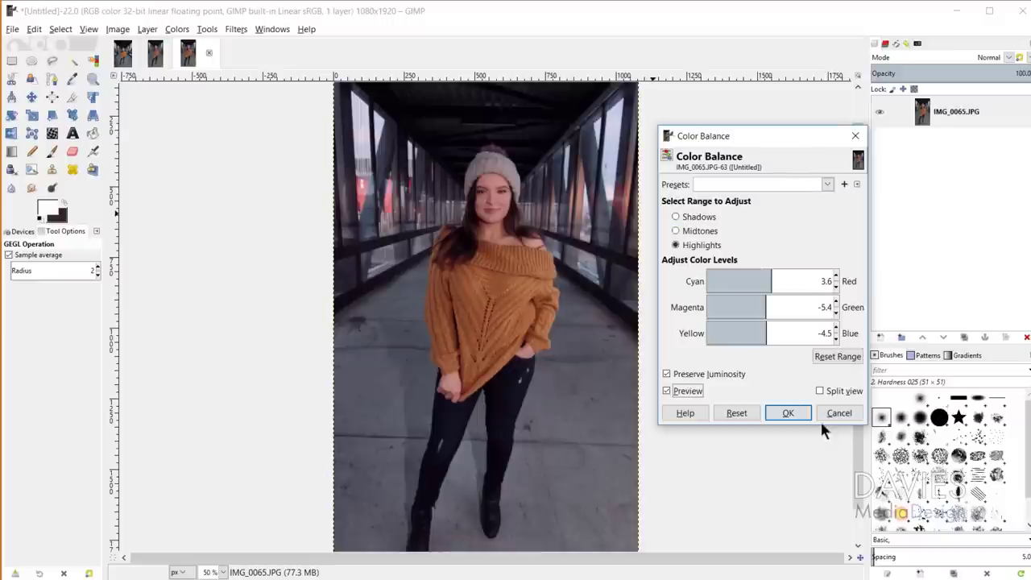
{"action": "left_click", "coordinate": [788, 414]}
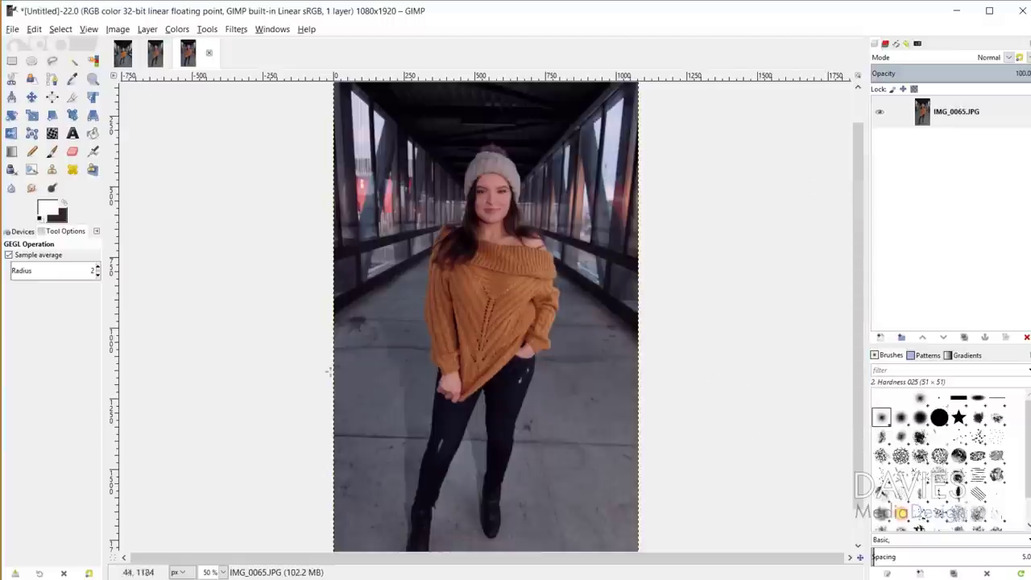
Step: Return to the IMG_0065 image without the color balance and open the Levels adjustment on it
{"action": "left_click", "coordinate": [155, 56]}
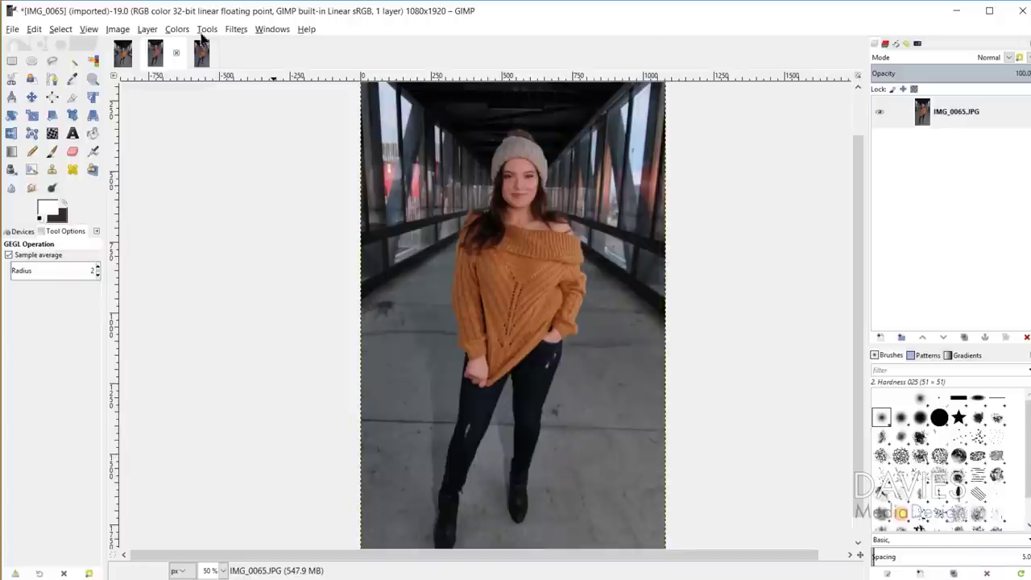
{"action": "left_click", "coordinate": [179, 30]}
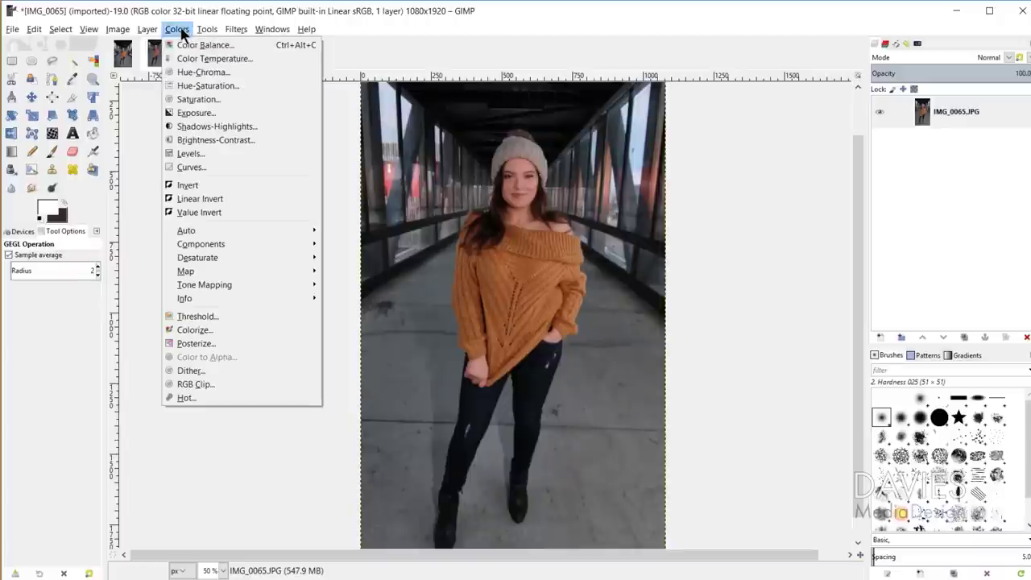
{"action": "left_click", "coordinate": [190, 153]}
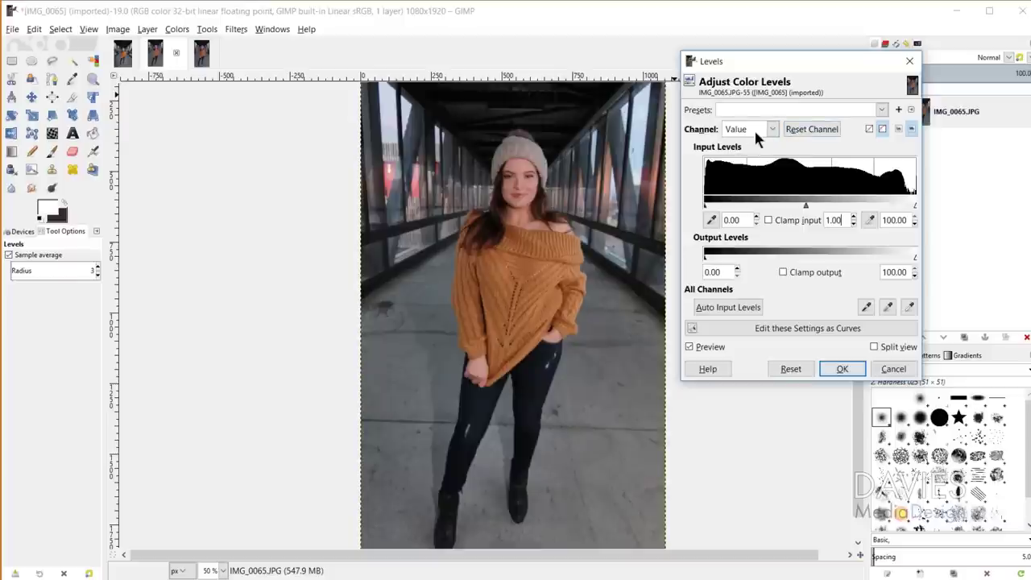
{"action": "left_click_drag", "start_coordinate": [762, 71], "coordinate": [742, 90]}
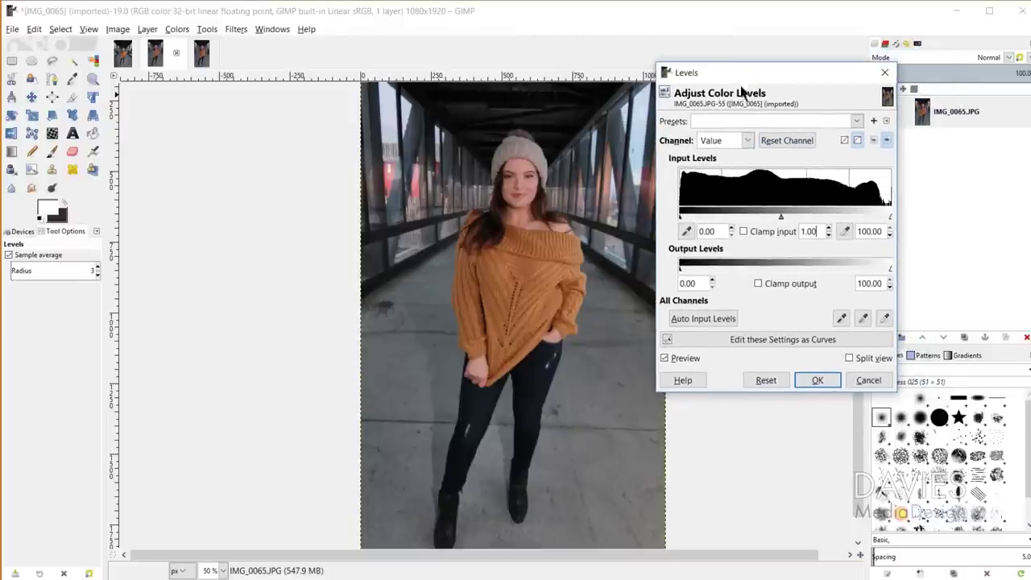
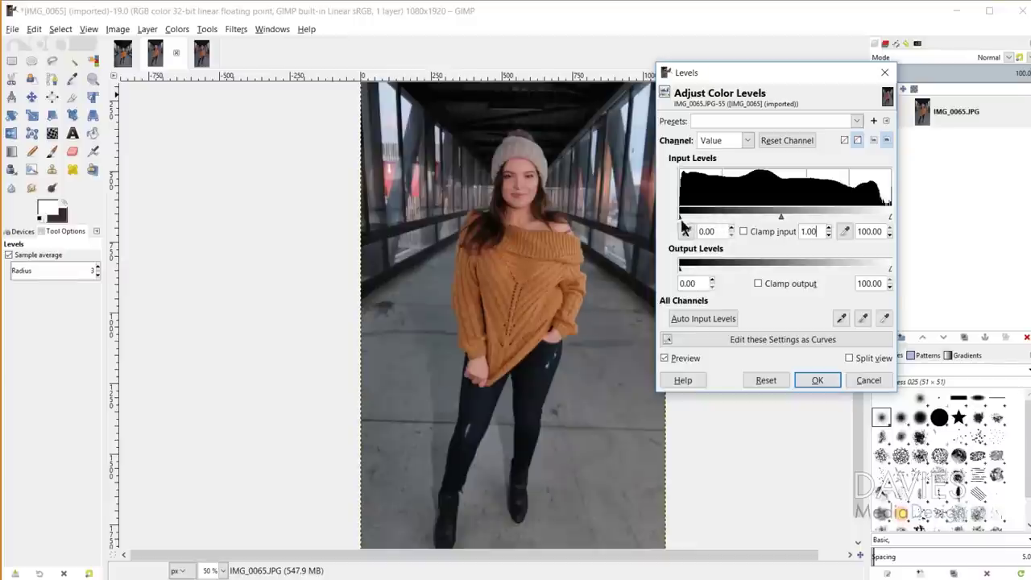
Step: Try Value channel input levels of black 5.33 and white 93.60 with gamma at 1.35 and 0.76, and reset all levels
{"action": "left_click_drag", "start_coordinate": [683, 218], "coordinate": [691, 221]}
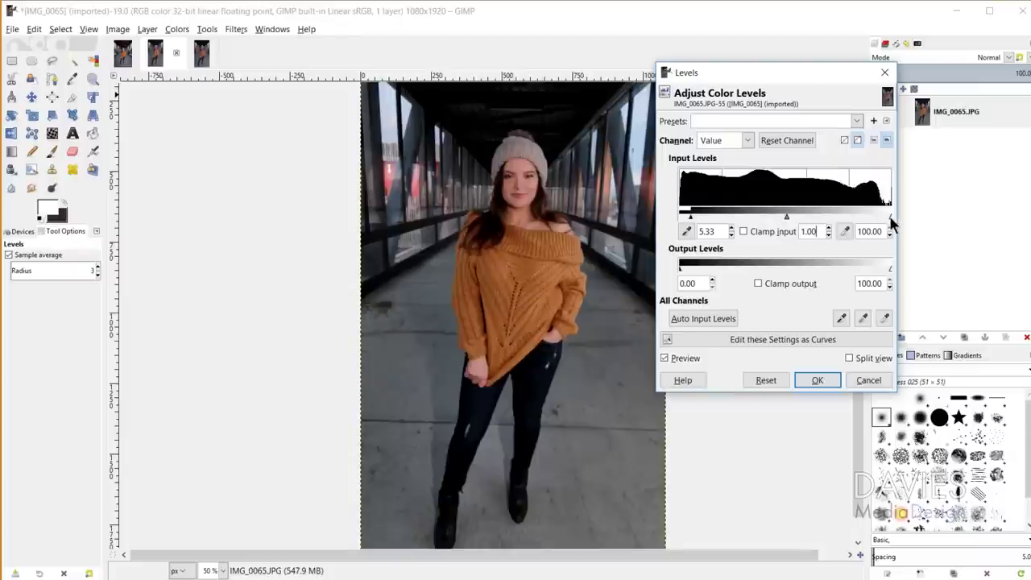
{"action": "left_click_drag", "start_coordinate": [891, 220], "coordinate": [880, 223]}
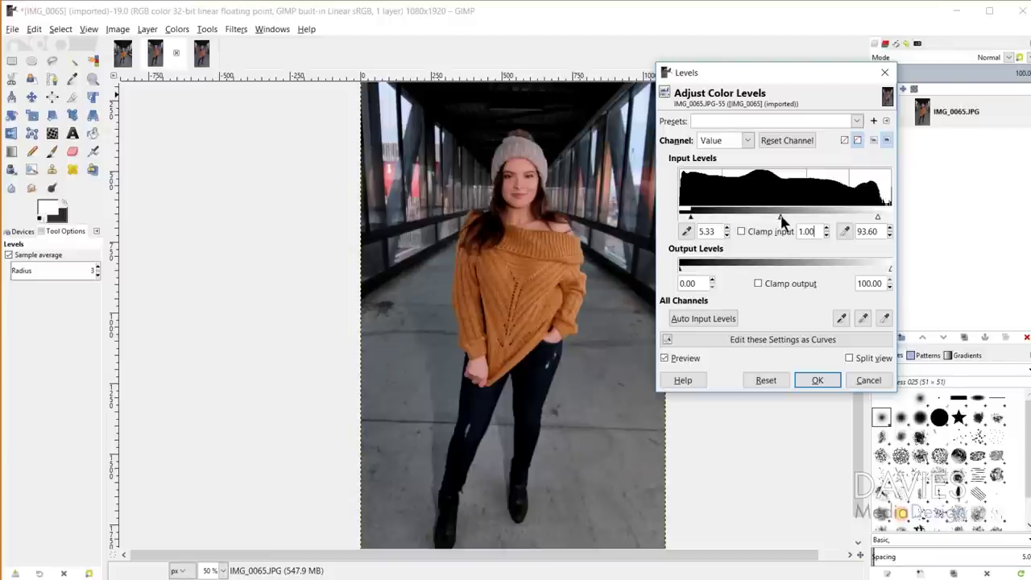
{"action": "left_click_drag", "start_coordinate": [783, 221], "coordinate": [774, 220]}
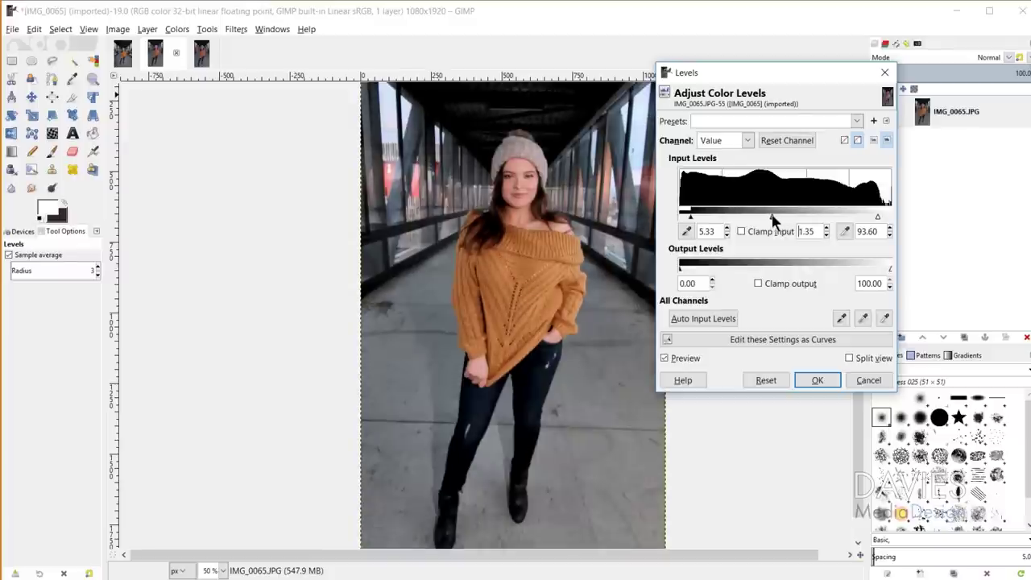
{"action": "left_click_drag", "start_coordinate": [773, 223], "coordinate": [798, 226]}
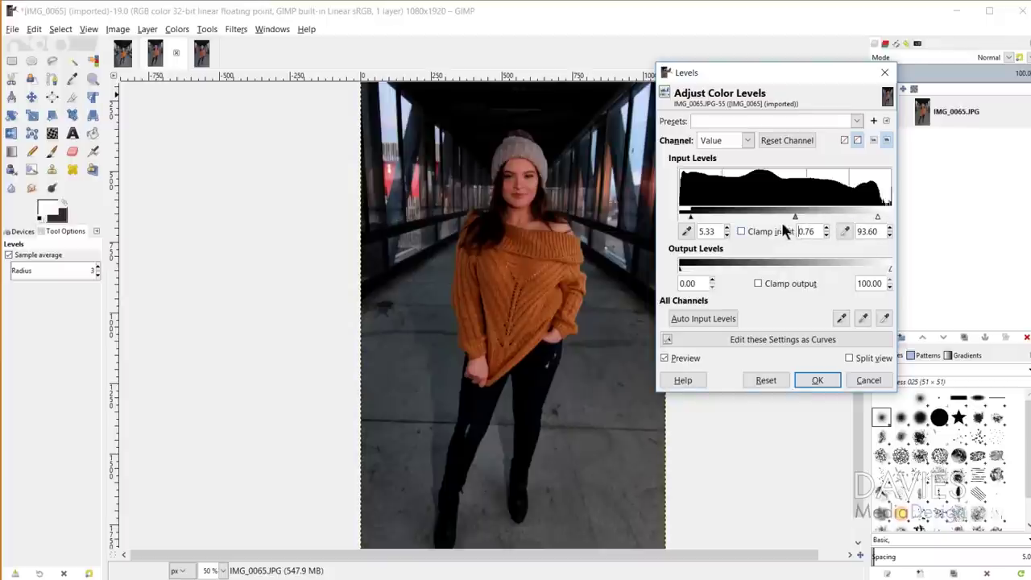
{"action": "left_click", "coordinate": [775, 382]}
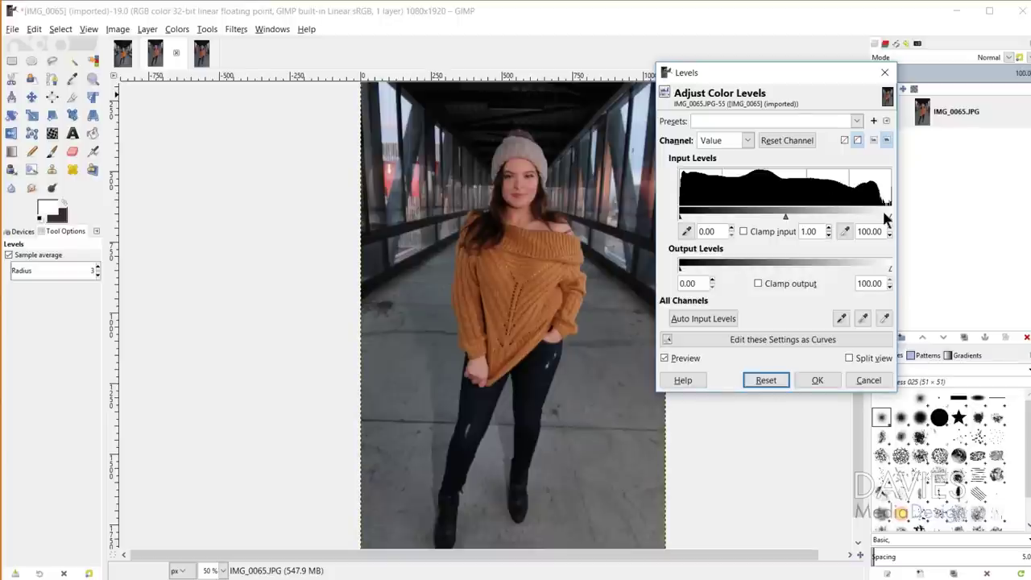
Step: Set the Value channel's input levels to white 94.67, black 2.13 and gamma 1.06, and compare the result with the unadjusted photo
{"action": "left_click_drag", "start_coordinate": [889, 217], "coordinate": [879, 222]}
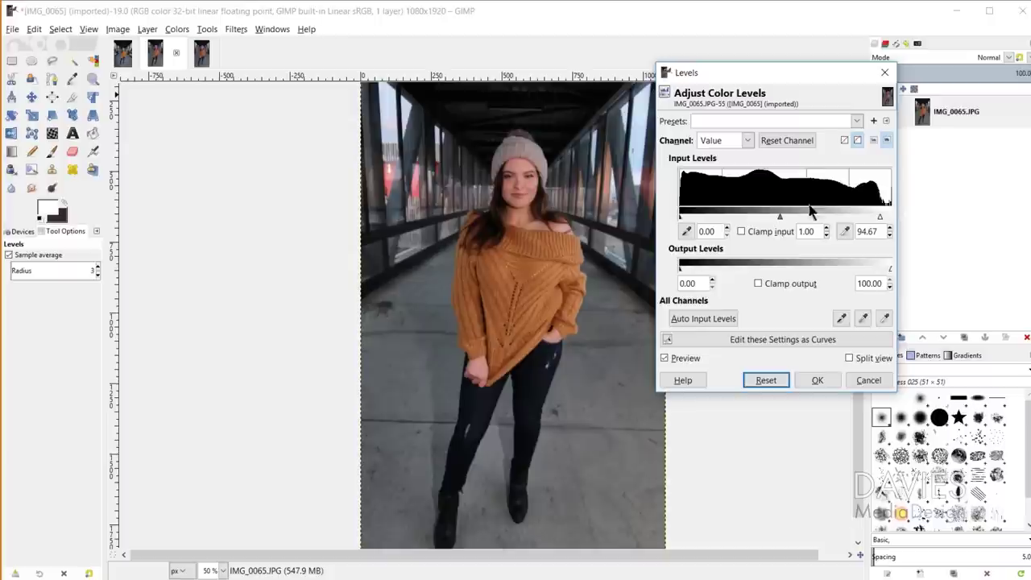
{"action": "left_click_drag", "start_coordinate": [680, 217], "coordinate": [684, 216]}
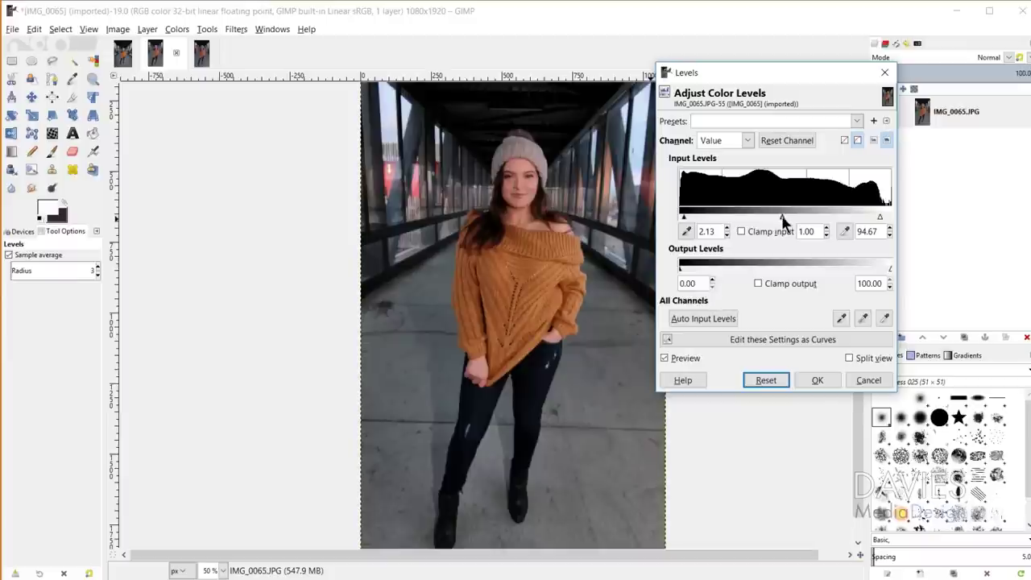
{"action": "left_click_drag", "start_coordinate": [781, 222], "coordinate": [777, 223]}
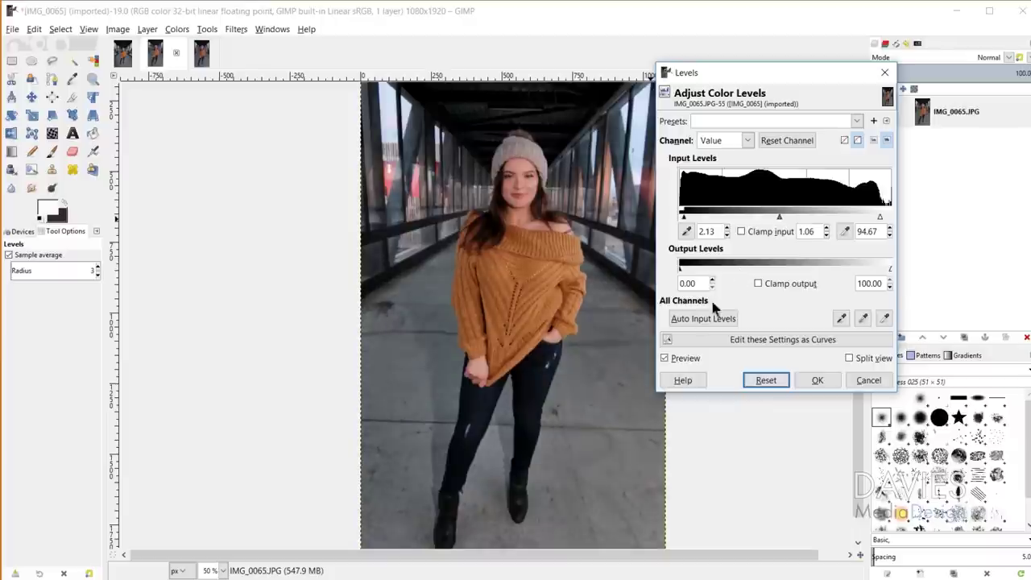
{"action": "left_click", "coordinate": [664, 358]}
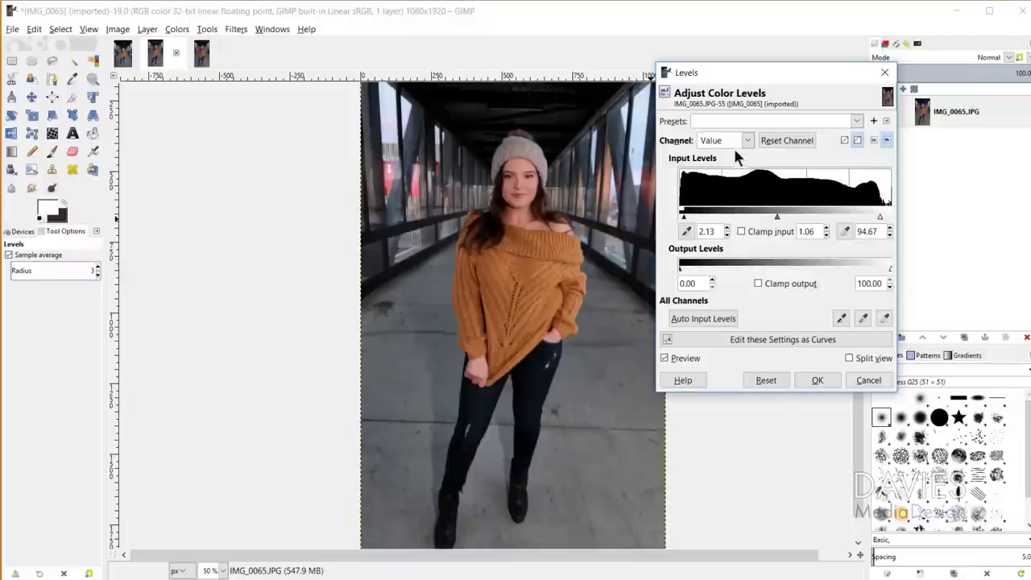
Step: Try the Red channel's black input level at 1.60 and 7.73, and set it back to 0
{"action": "left_click", "coordinate": [746, 142]}
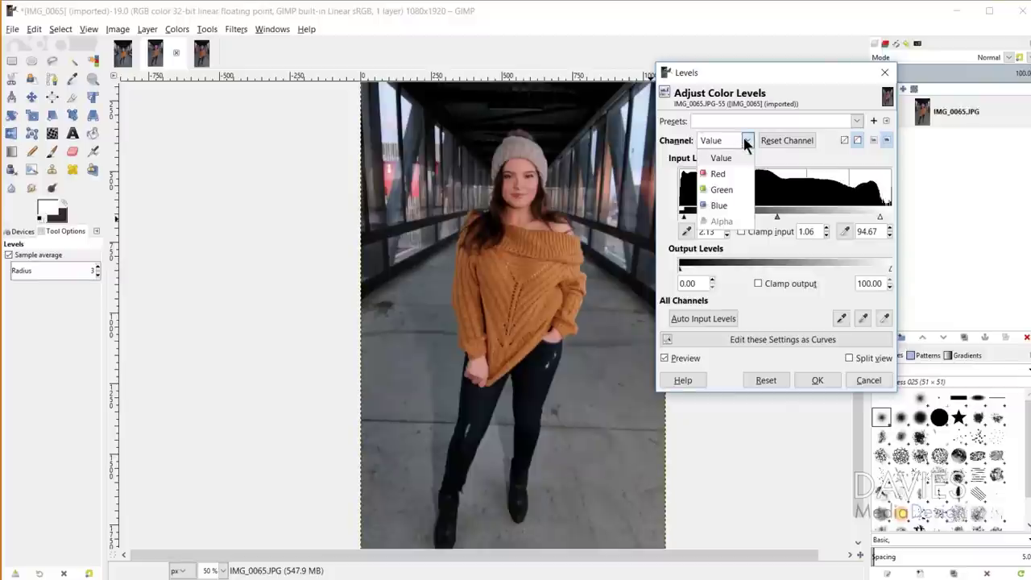
{"action": "left_click", "coordinate": [722, 175]}
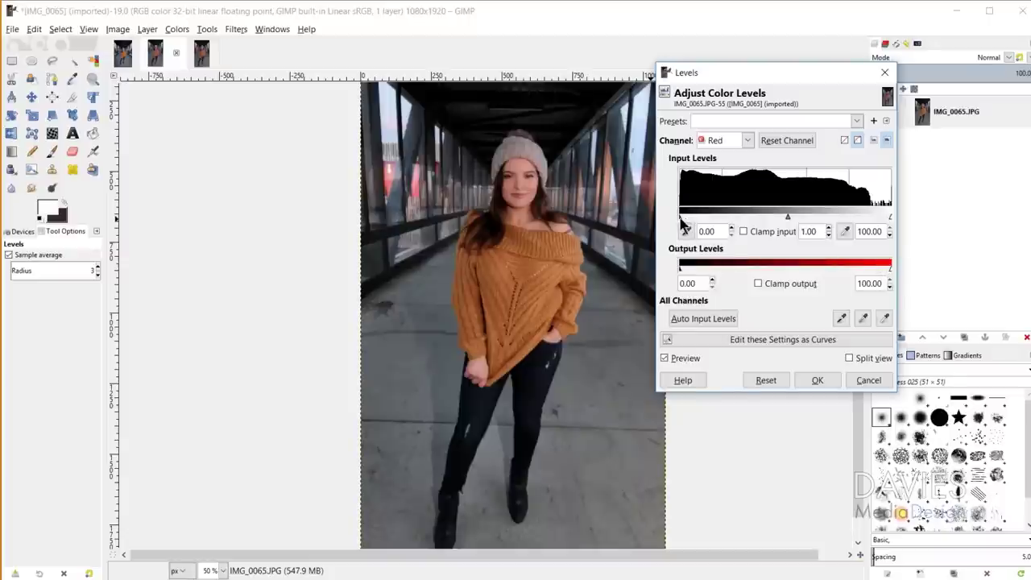
{"action": "left_click_drag", "start_coordinate": [680, 219], "coordinate": [683, 221]}
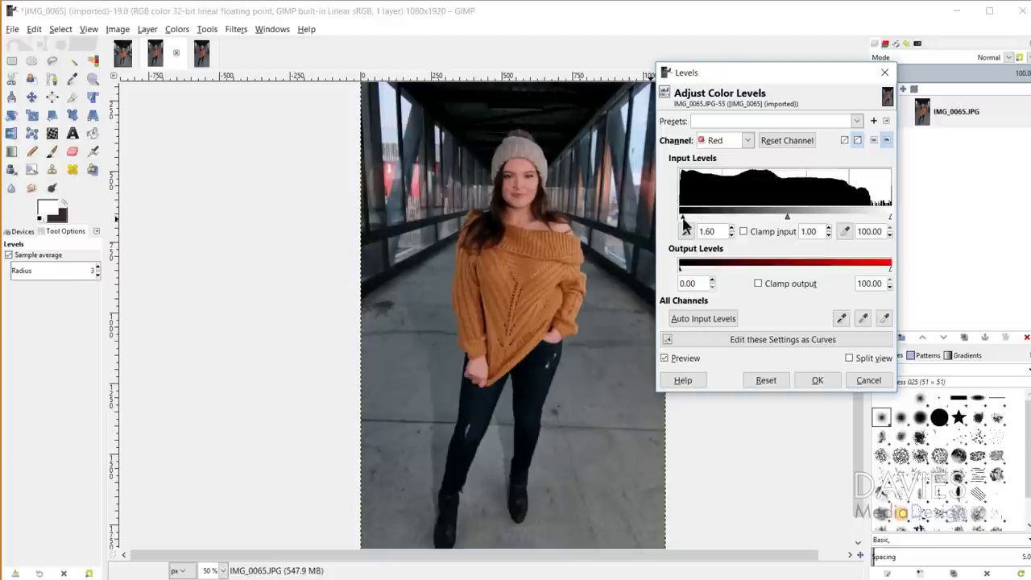
{"action": "left_click_drag", "start_coordinate": [683, 218], "coordinate": [695, 219]}
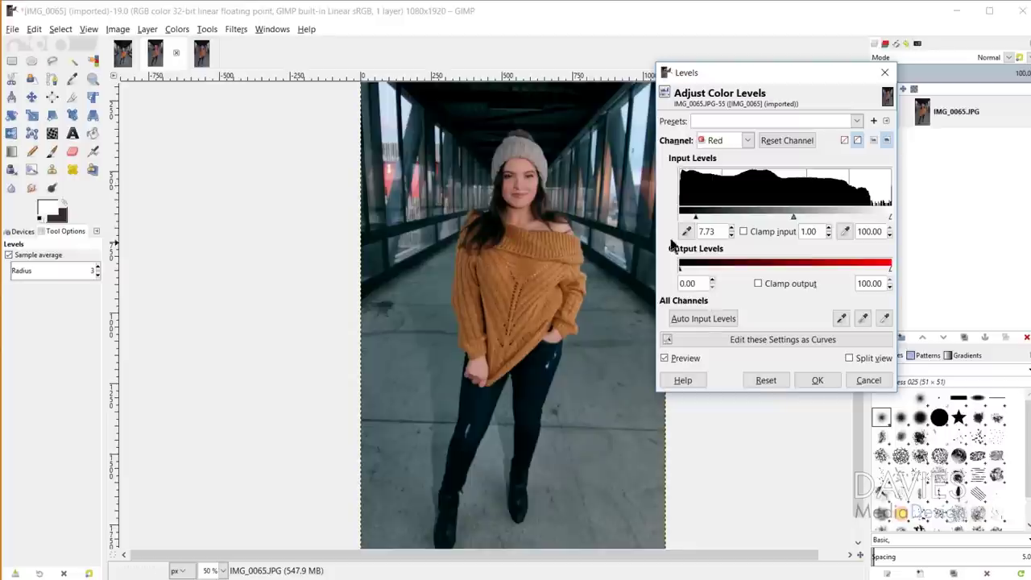
{"action": "left_click_drag", "start_coordinate": [698, 221], "coordinate": [677, 219]}
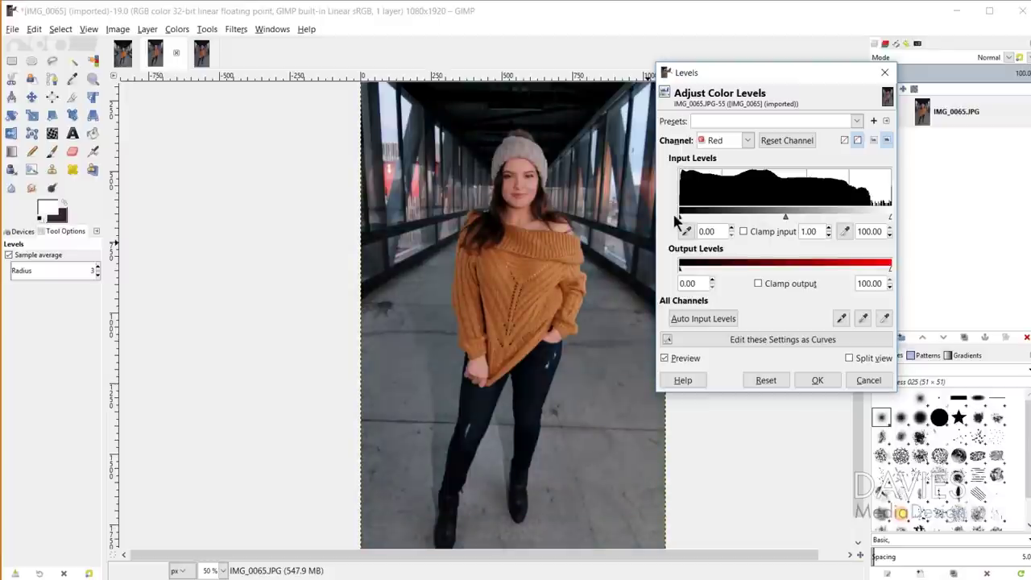
Step: Set the Red channel's black input level to 4.27 and its white input level to 96.53
{"action": "left_click_drag", "start_coordinate": [679, 220], "coordinate": [699, 219]}
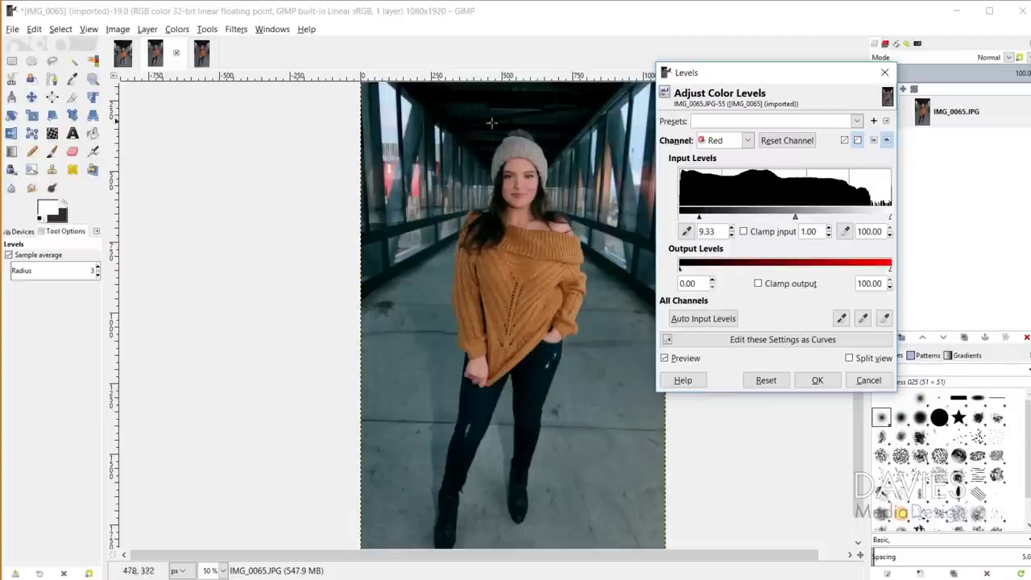
{"action": "left_click_drag", "start_coordinate": [698, 219], "coordinate": [689, 223]}
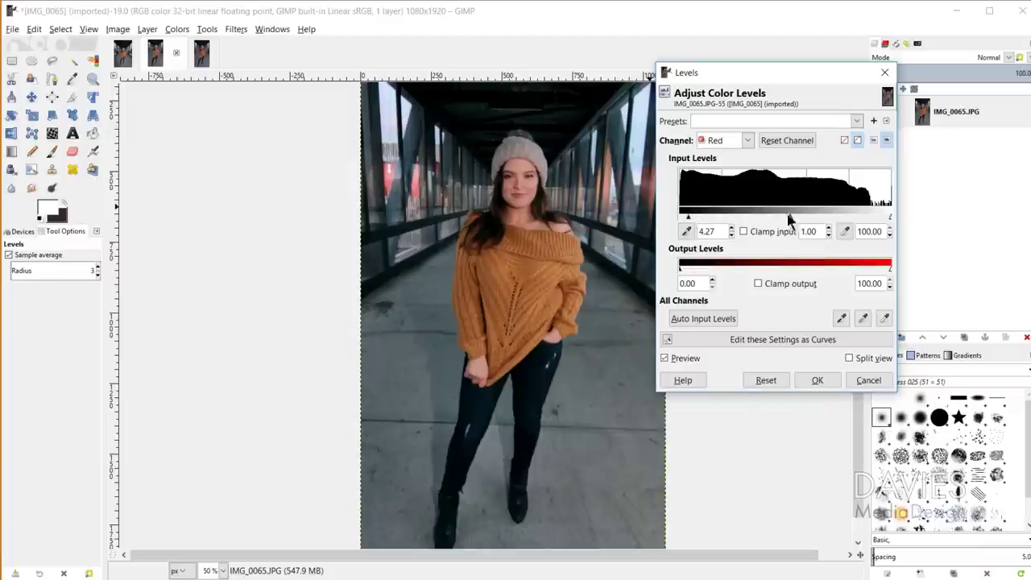
{"action": "left_click_drag", "start_coordinate": [890, 215], "coordinate": [868, 215]}
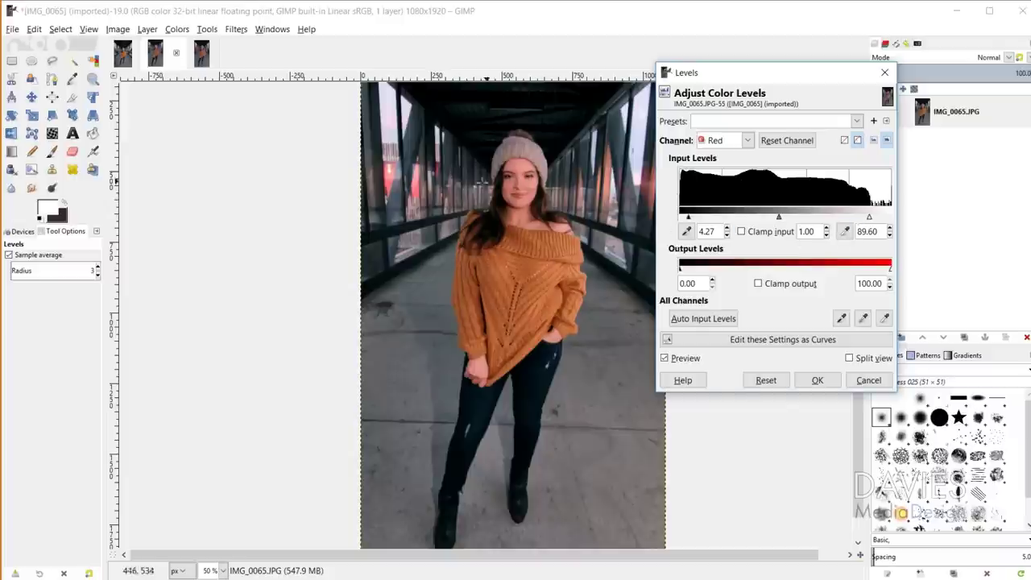
{"action": "left_click_drag", "start_coordinate": [866, 217], "coordinate": [905, 219]}
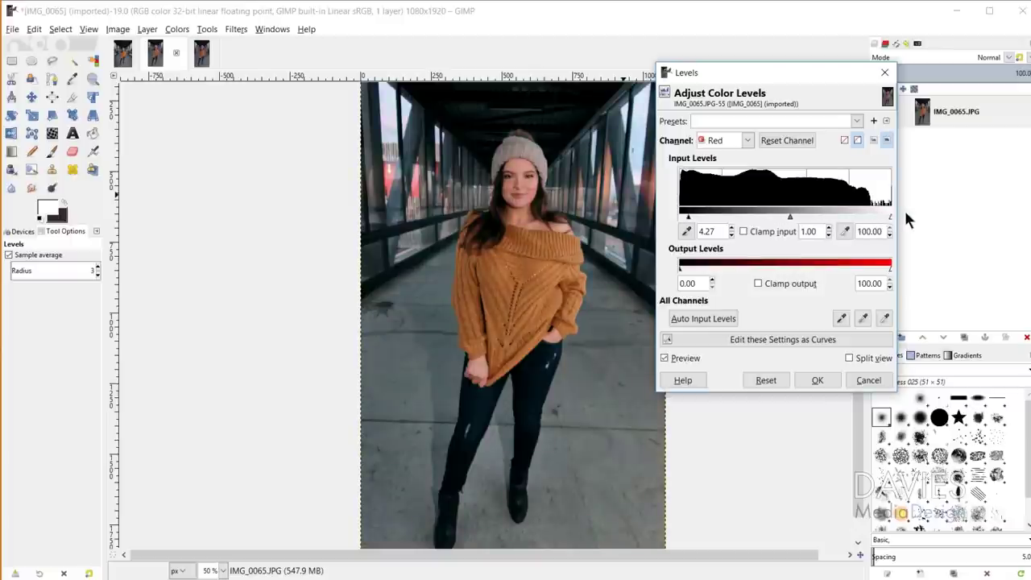
{"action": "left_click_drag", "start_coordinate": [899, 217], "coordinate": [870, 218]}
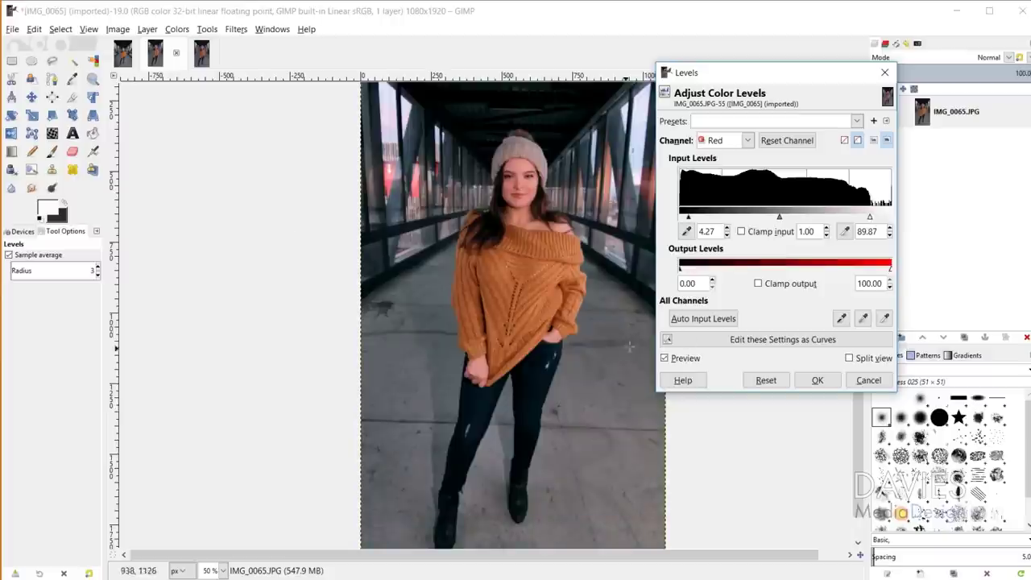
{"action": "left_click_drag", "start_coordinate": [873, 215], "coordinate": [884, 218]}
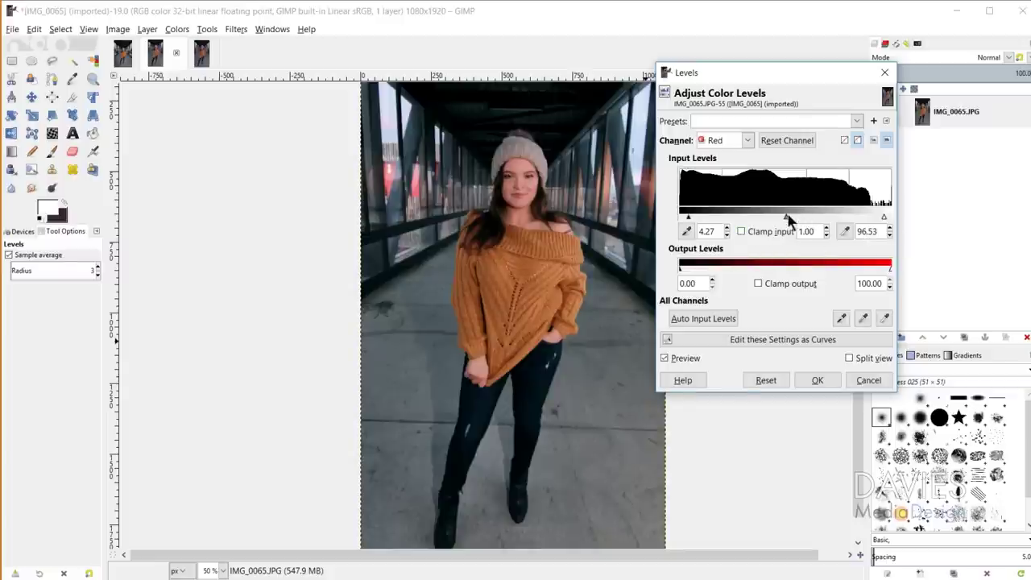
Step: Try Red channel gamma values of 1.30 and 0.82, settle on 0.97, and compare the result with the unadjusted photo
{"action": "left_click_drag", "start_coordinate": [786, 220], "coordinate": [775, 221]}
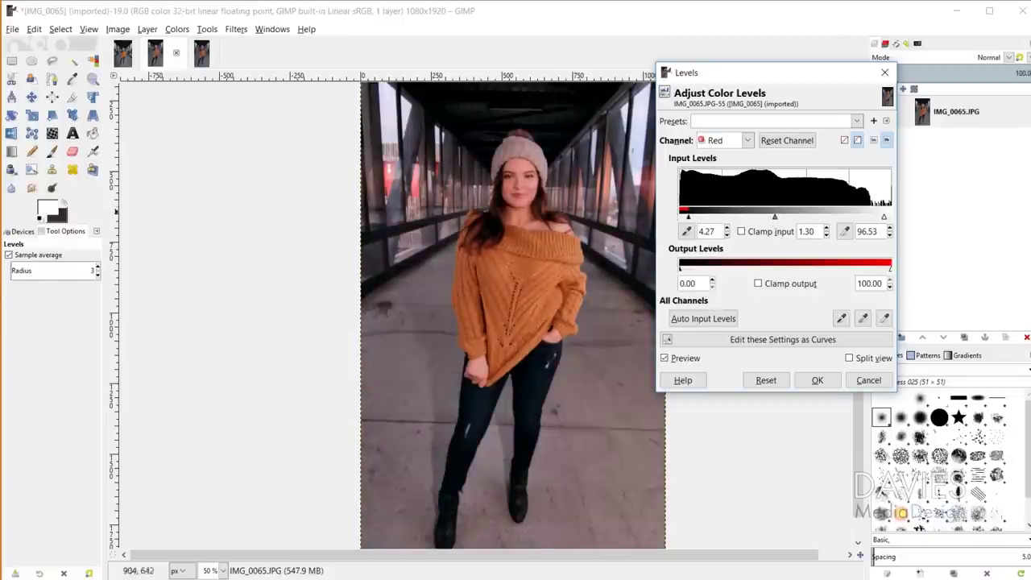
{"action": "left_click_drag", "start_coordinate": [775, 219], "coordinate": [795, 221]}
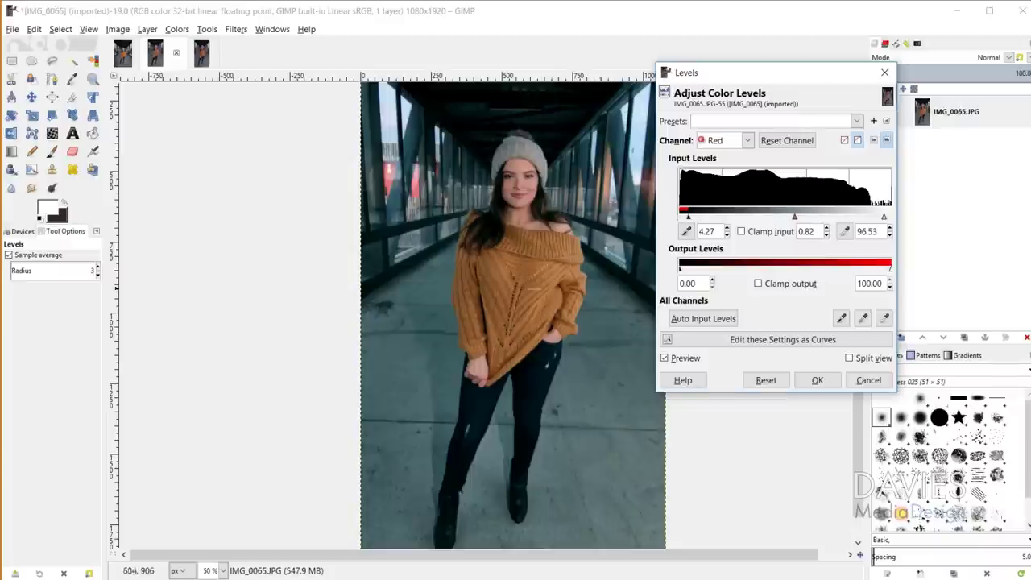
{"action": "left_click_drag", "start_coordinate": [794, 217], "coordinate": [785, 228]}
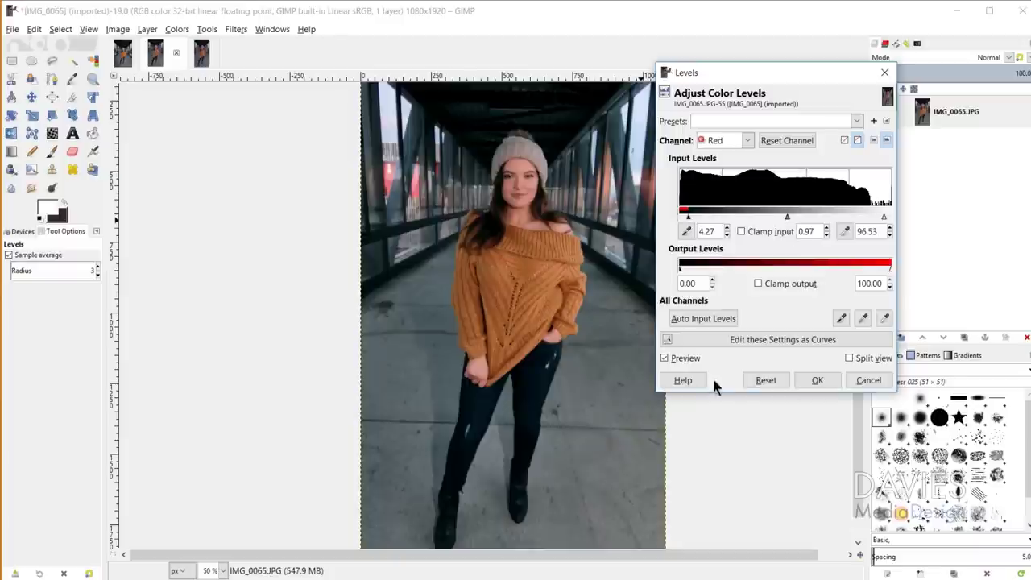
{"action": "left_click", "coordinate": [664, 358]}
{"action": "left_click", "coordinate": [664, 358]}
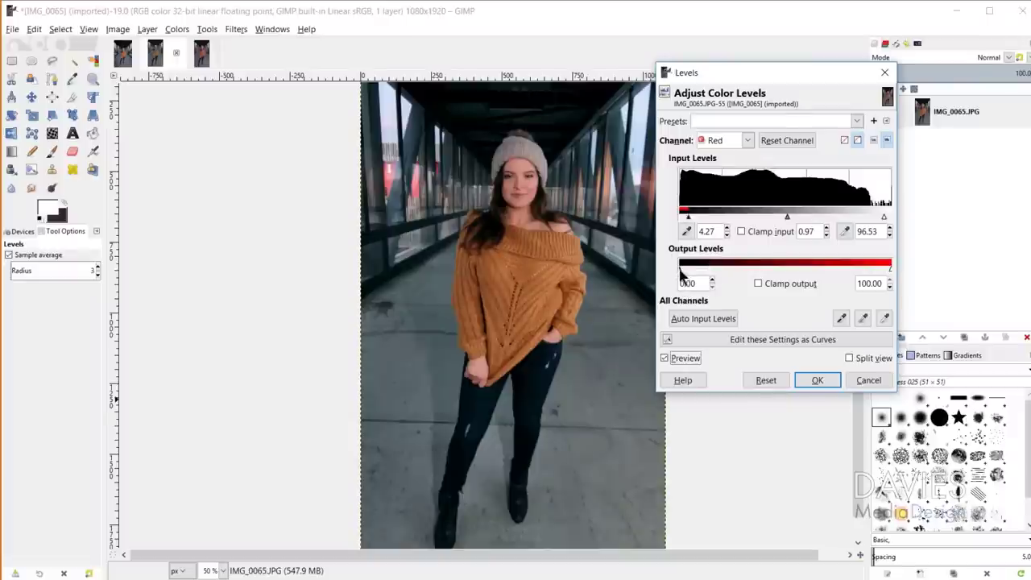
Step: Try the Red channel's black output level at 12.27, return it to 0, and try the white output level at 83.20
{"action": "left_click_drag", "start_coordinate": [680, 272], "coordinate": [707, 276]}
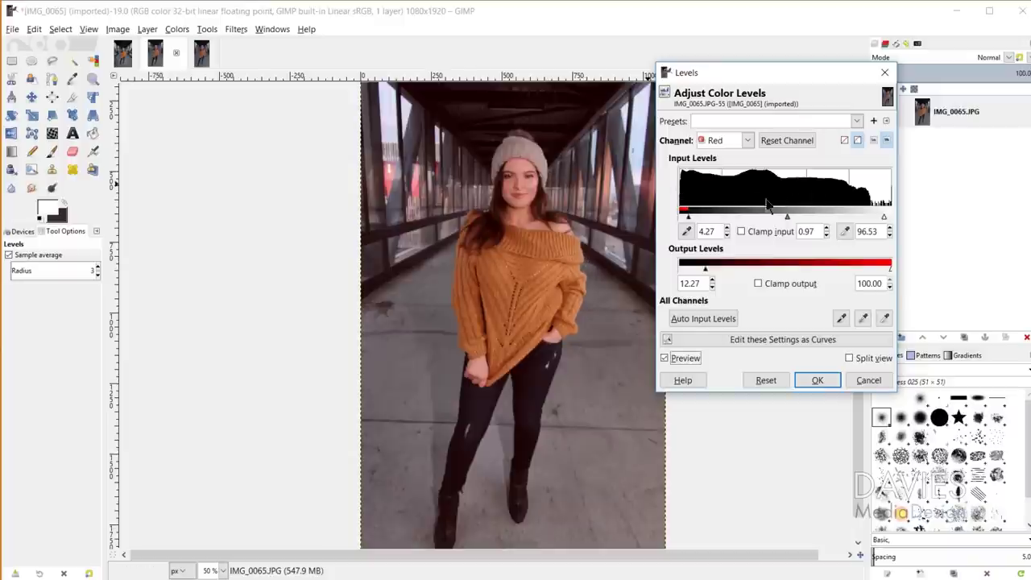
{"action": "left_click_drag", "start_coordinate": [706, 271], "coordinate": [679, 277]}
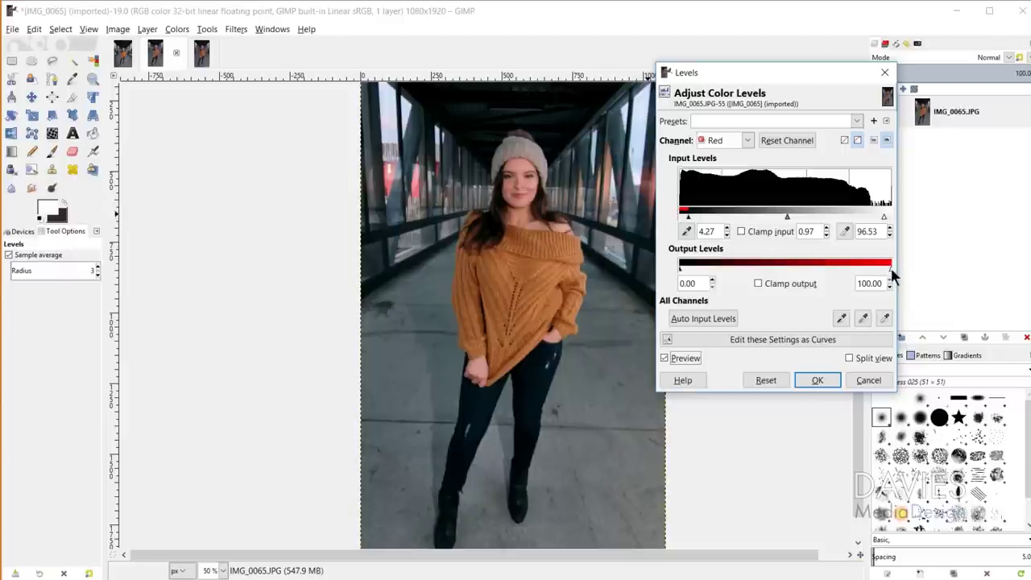
{"action": "left_click_drag", "start_coordinate": [885, 268], "coordinate": [865, 268]}
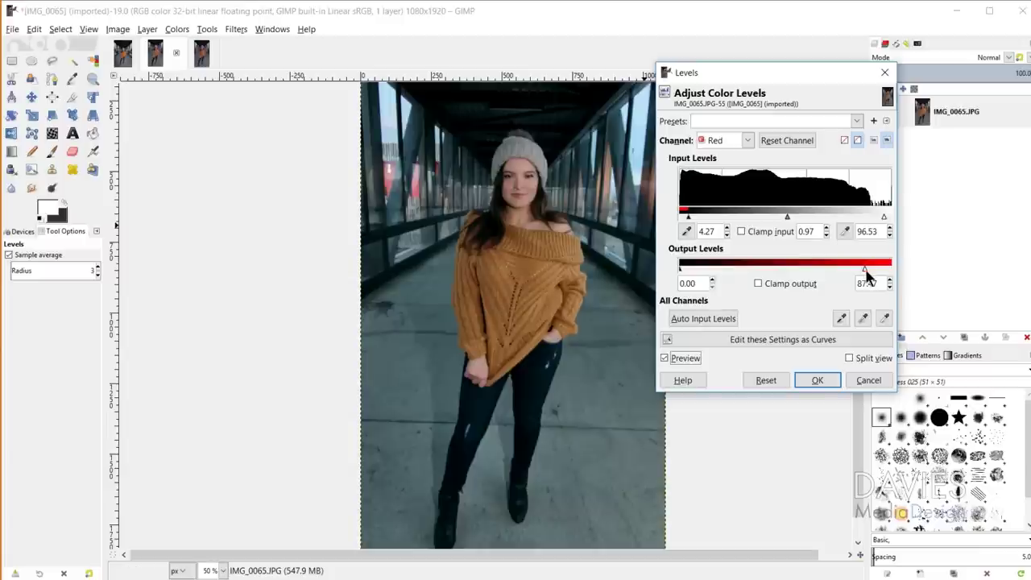
{"action": "left_click_drag", "start_coordinate": [865, 273], "coordinate": [855, 280]}
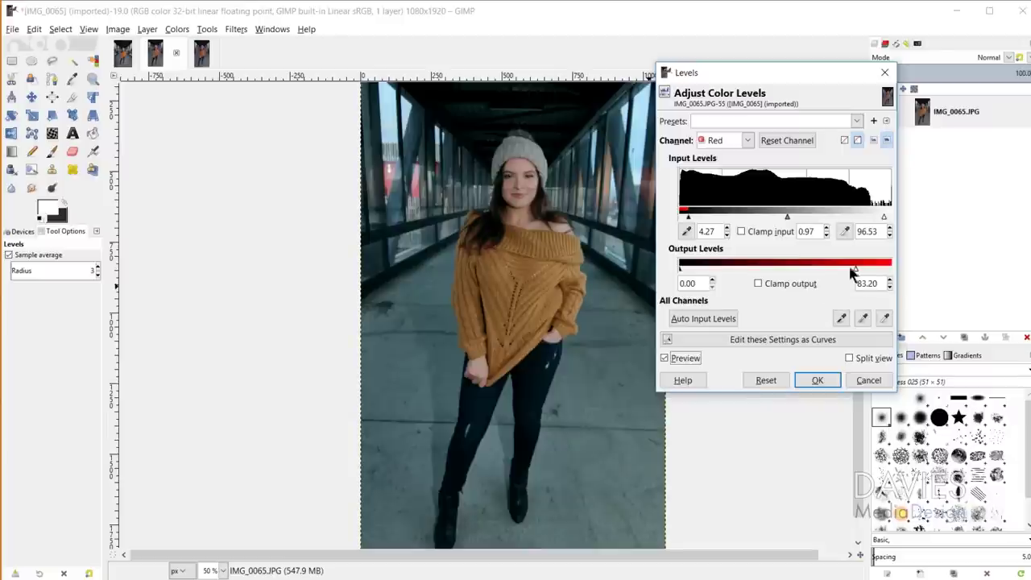
Step: Set the Red channel's output levels to black 2.40 and white 96.27, and compare the result with the unadjusted photo
{"action": "mouse_move", "coordinate": [885, 271]}
{"action": "left_mouse_down"}
{"action": "mouse_move", "coordinate": [903, 274]}
{"action": "mouse_move", "coordinate": [889, 273]}
{"action": "left_mouse_up"}
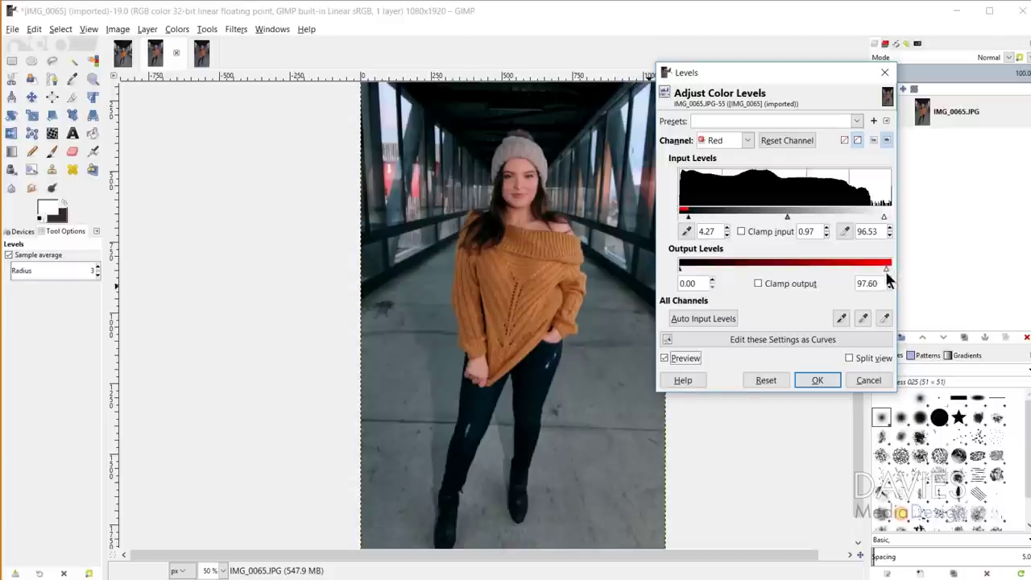
{"action": "left_click_drag", "start_coordinate": [887, 275], "coordinate": [882, 274]}
{"action": "left_click_drag", "start_coordinate": [683, 273], "coordinate": [684, 275]}
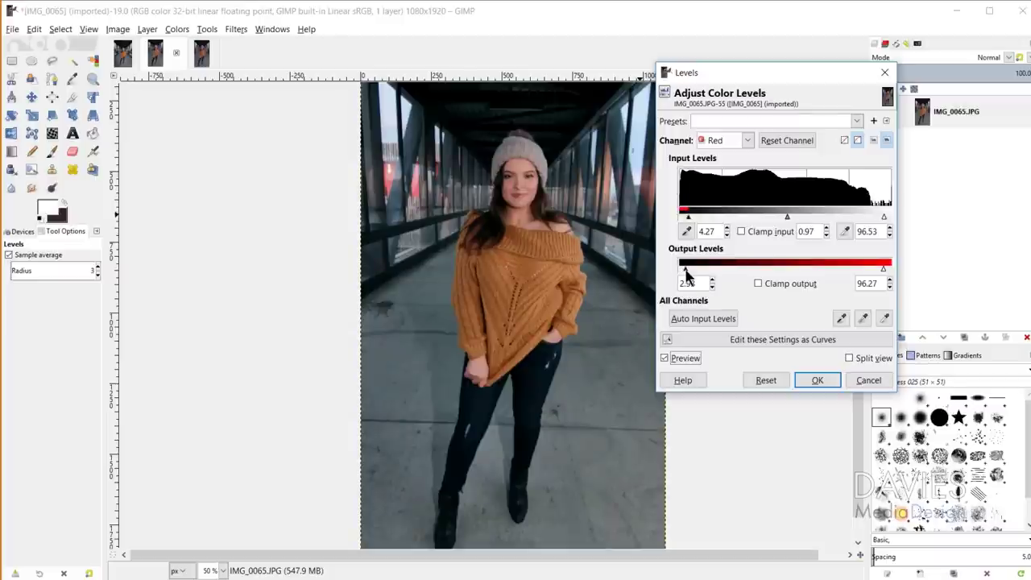
{"action": "left_click_drag", "start_coordinate": [684, 274], "coordinate": [686, 275]}
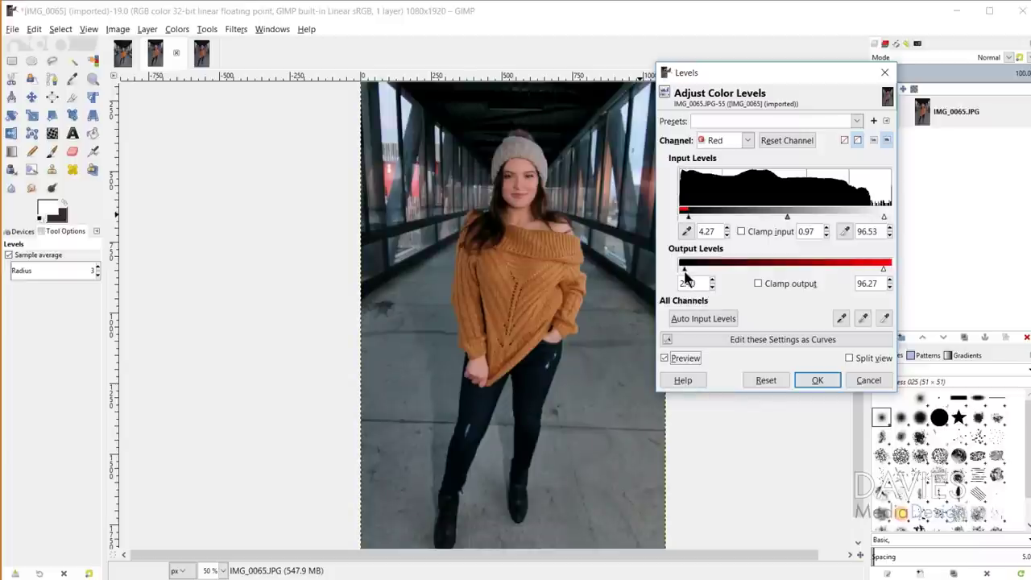
{"action": "left_click", "coordinate": [664, 357]}
{"action": "left_click", "coordinate": [665, 358]}
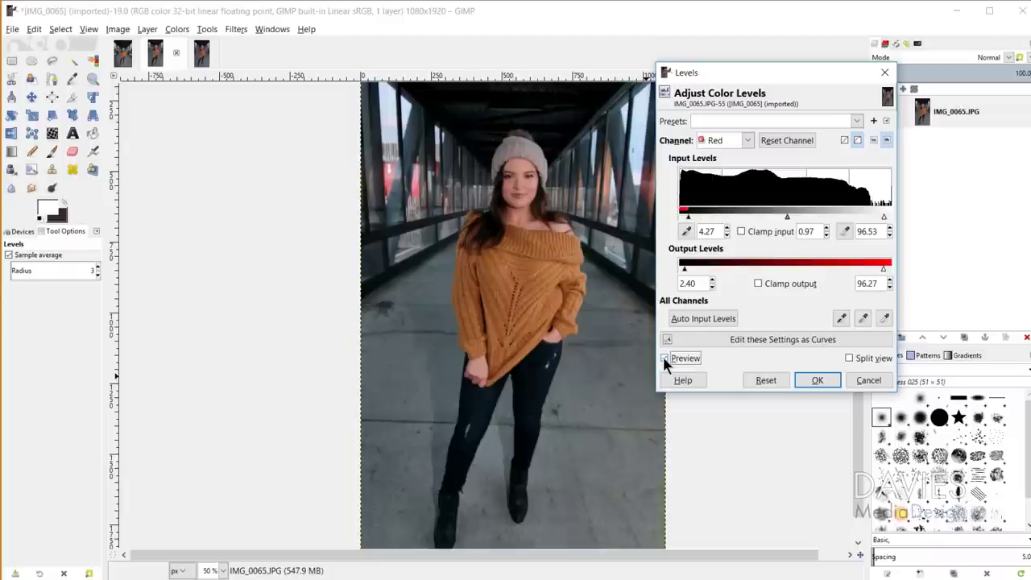
Step: Set the Green channel's input levels to black 1.60, gamma 1.01 and white 98.13
{"action": "left_click", "coordinate": [740, 142]}
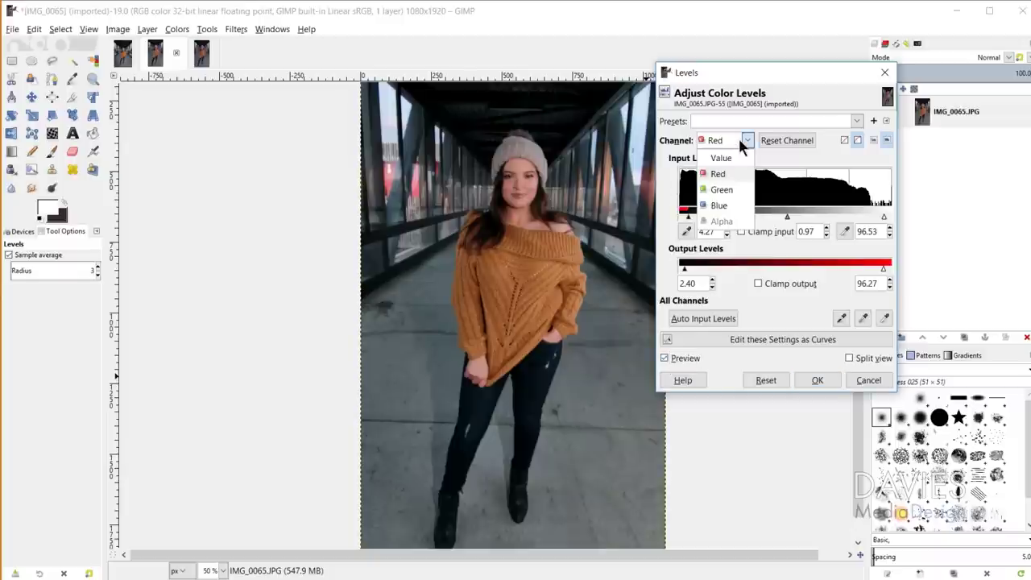
{"action": "left_click", "coordinate": [721, 190]}
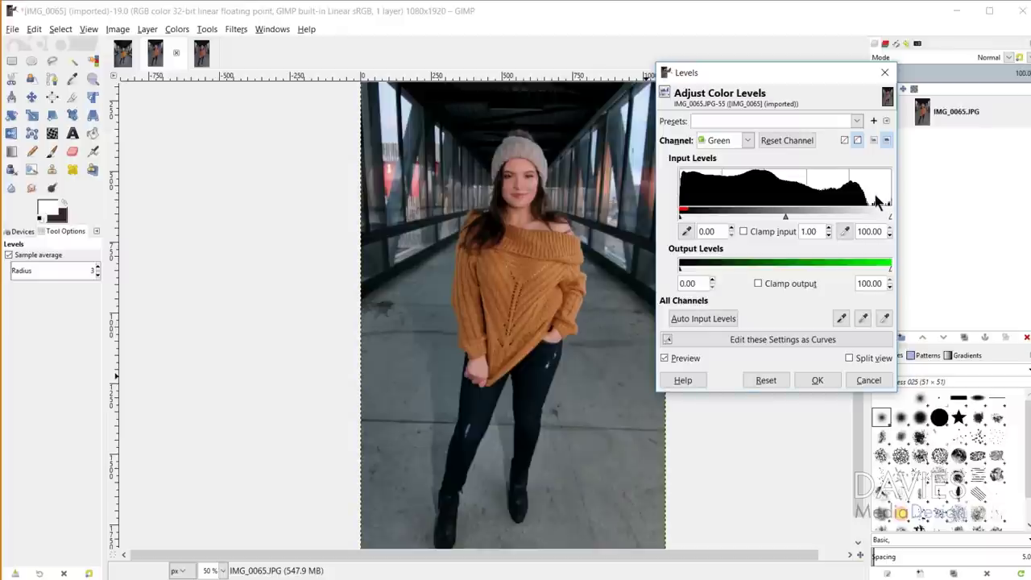
{"action": "left_click_drag", "start_coordinate": [683, 225], "coordinate": [683, 226]}
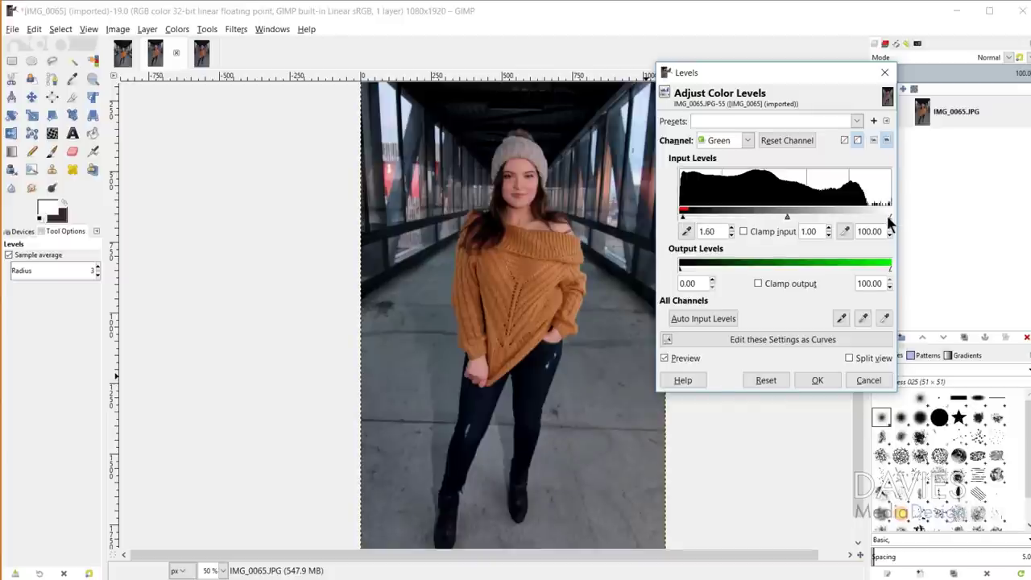
{"action": "left_click_drag", "start_coordinate": [887, 217], "coordinate": [887, 221]}
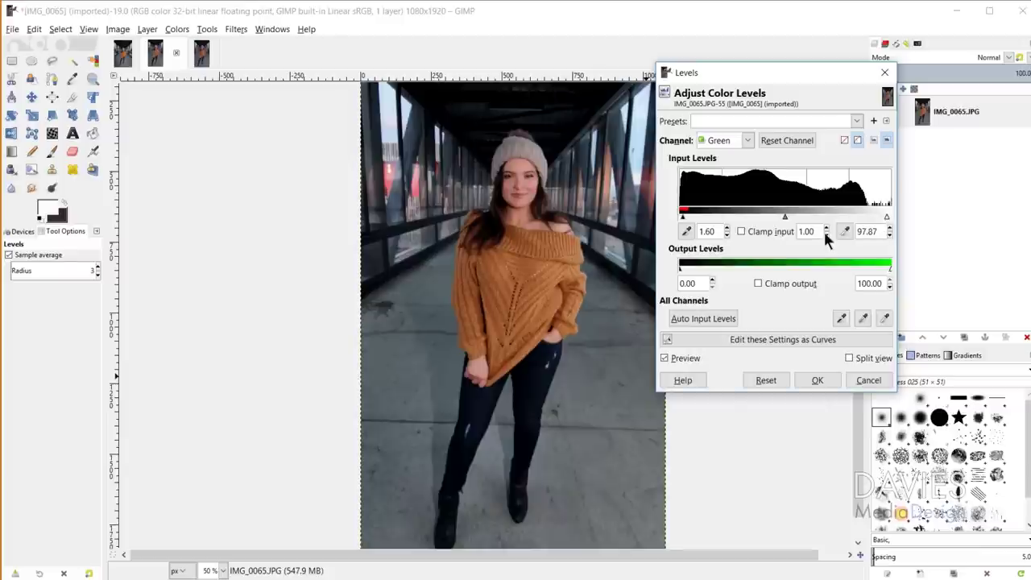
{"action": "left_click_drag", "start_coordinate": [786, 222], "coordinate": [785, 222]}
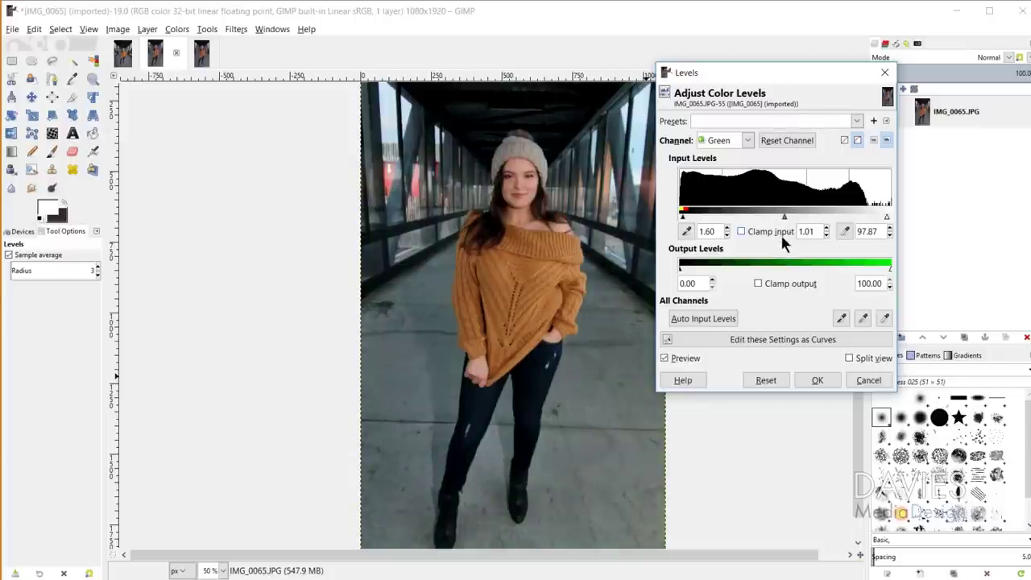
{"action": "left_click_drag", "start_coordinate": [885, 216], "coordinate": [887, 217]}
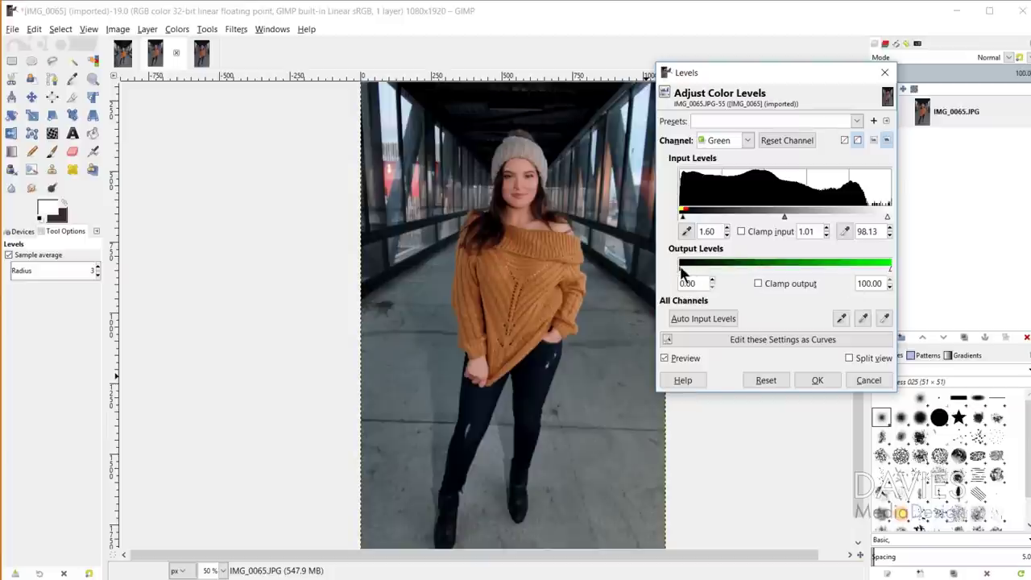
Step: Set the Green channel's output levels to black 0.53 and white 96.80, and compare the result with the unadjusted photo
{"action": "mouse_move", "coordinate": [680, 272]}
{"action": "left_mouse_down"}
{"action": "mouse_move", "coordinate": [691, 272]}
{"action": "mouse_move", "coordinate": [680, 274]}
{"action": "left_mouse_up"}
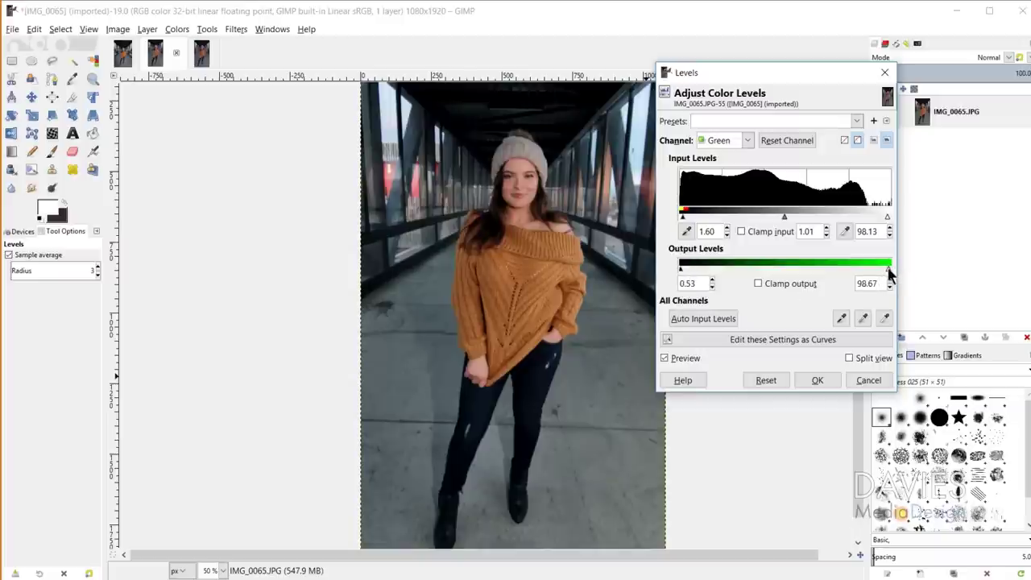
{"action": "mouse_move", "coordinate": [889, 269]}
{"action": "left_mouse_down"}
{"action": "mouse_move", "coordinate": [873, 269]}
{"action": "mouse_move", "coordinate": [902, 272]}
{"action": "left_mouse_up"}
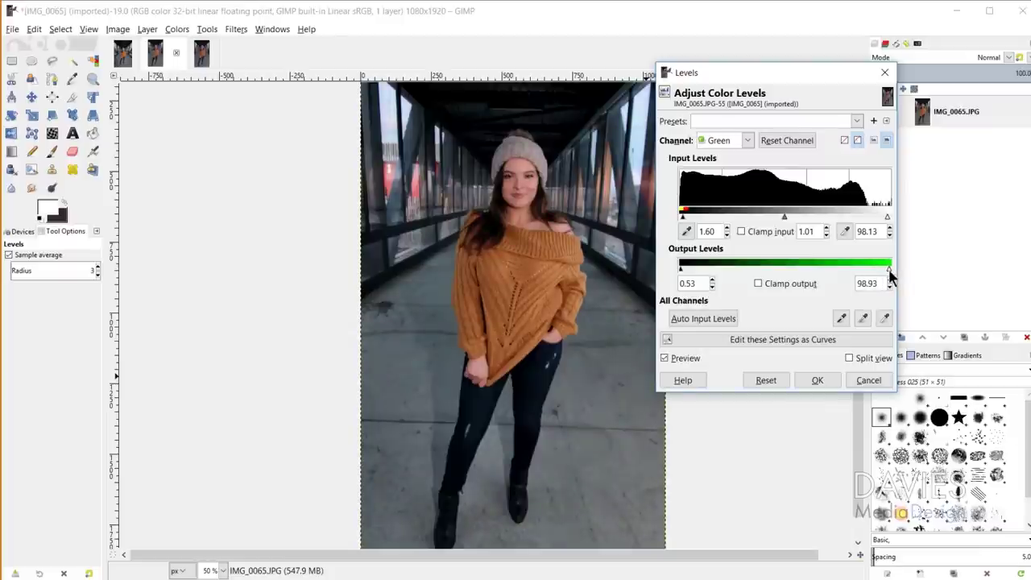
{"action": "left_click_drag", "start_coordinate": [887, 269], "coordinate": [885, 269]}
{"action": "left_click", "coordinate": [665, 358]}
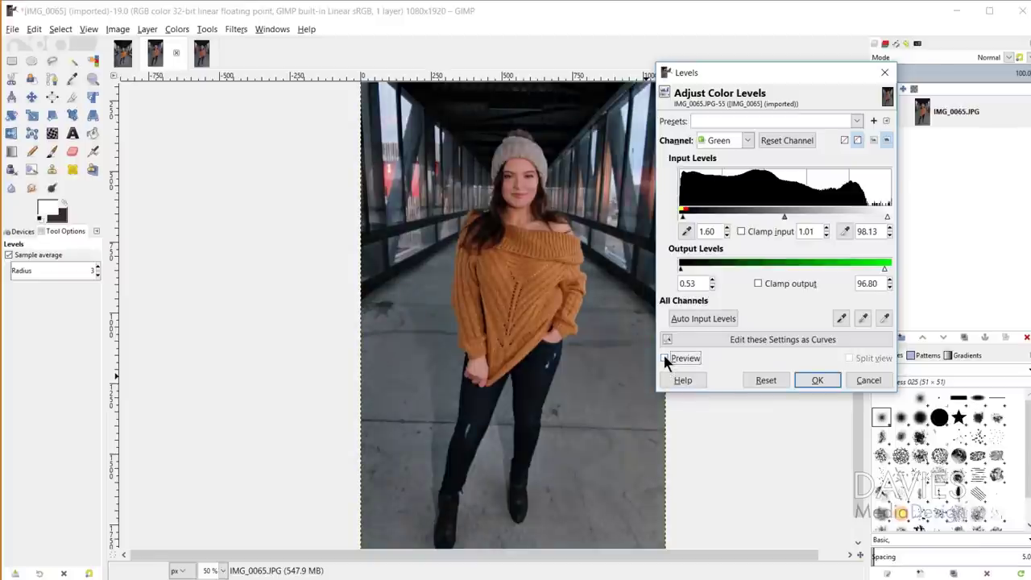
{"action": "left_click", "coordinate": [663, 357]}
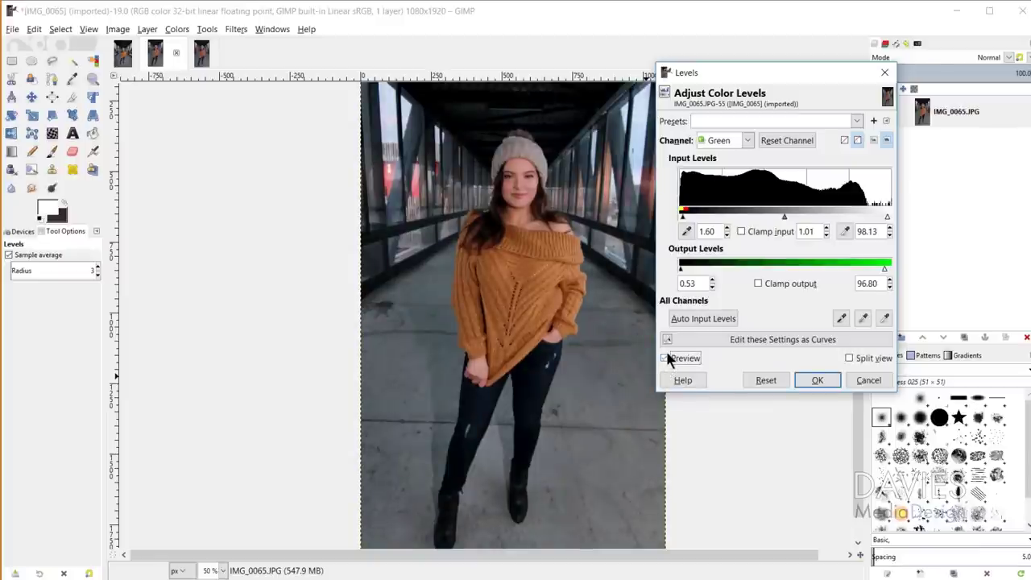
Step: Switch to the Blue channel and set its black input level to 1.87
{"action": "left_click", "coordinate": [739, 140]}
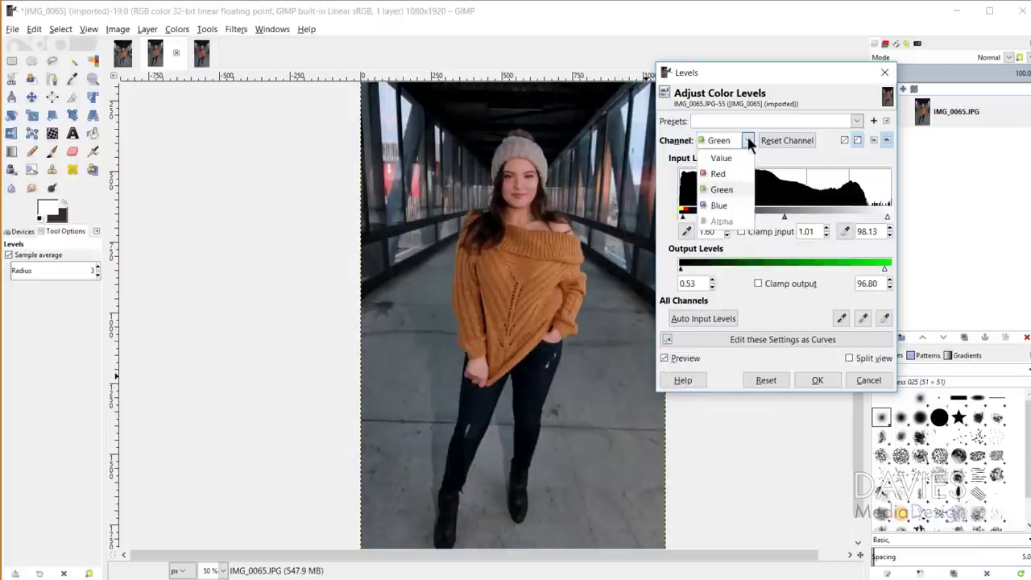
{"action": "left_click", "coordinate": [725, 206]}
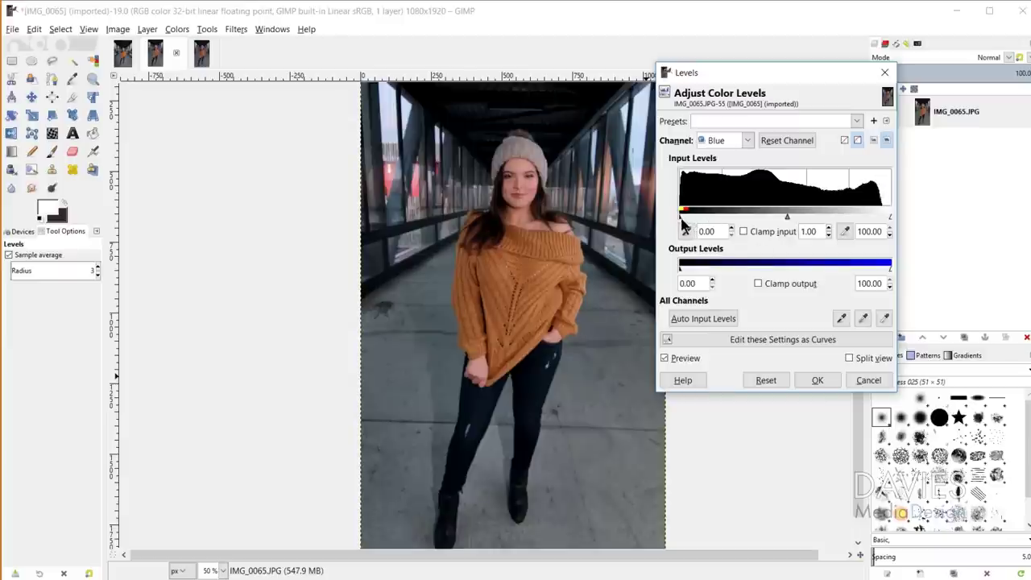
{"action": "left_click_drag", "start_coordinate": [682, 218], "coordinate": [687, 225]}
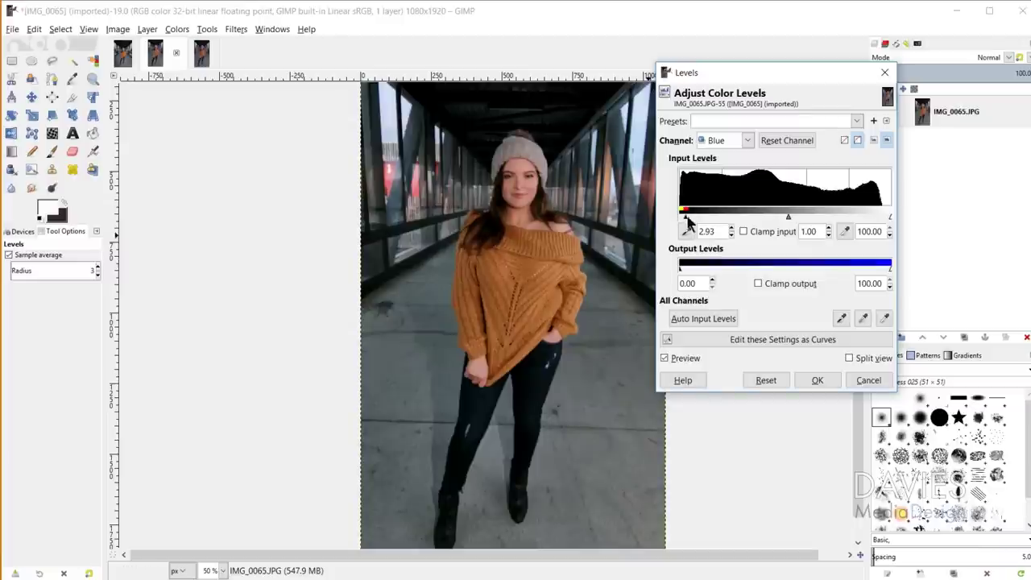
{"action": "left_click_drag", "start_coordinate": [686, 224], "coordinate": [689, 222]}
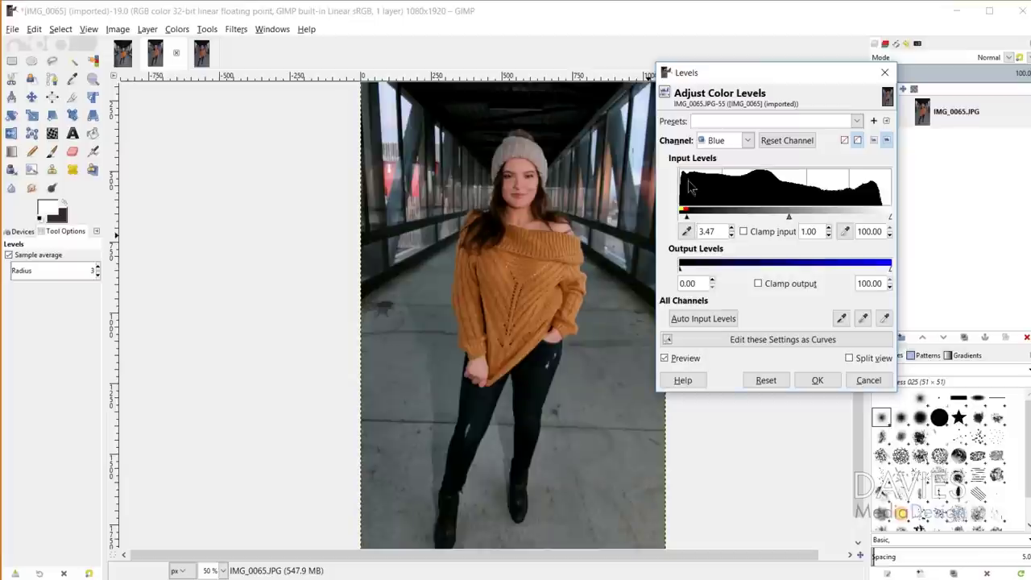
{"action": "left_click_drag", "start_coordinate": [686, 215], "coordinate": [683, 216]}
Step: Set the Blue channel's white input level to 95.47, try gamma 0.98, and set the gamma to 1.00
{"action": "left_click_drag", "start_coordinate": [891, 217], "coordinate": [881, 214]}
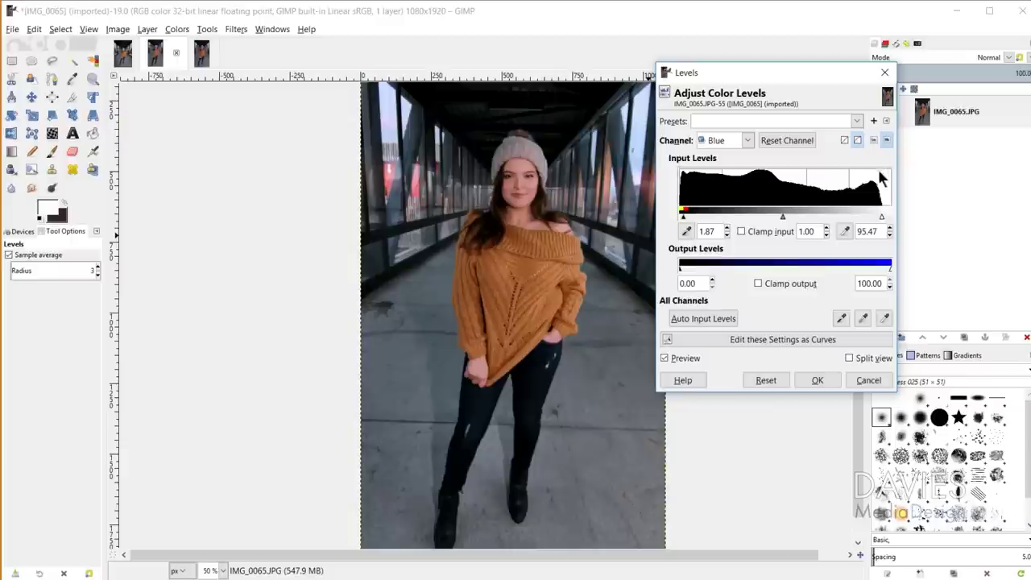
{"action": "mouse_move", "coordinate": [882, 216]}
{"action": "left_mouse_down"}
{"action": "mouse_move", "coordinate": [848, 214]}
{"action": "mouse_move", "coordinate": [882, 215]}
{"action": "left_mouse_up"}
{"action": "left_click_drag", "start_coordinate": [784, 223], "coordinate": [785, 220]}
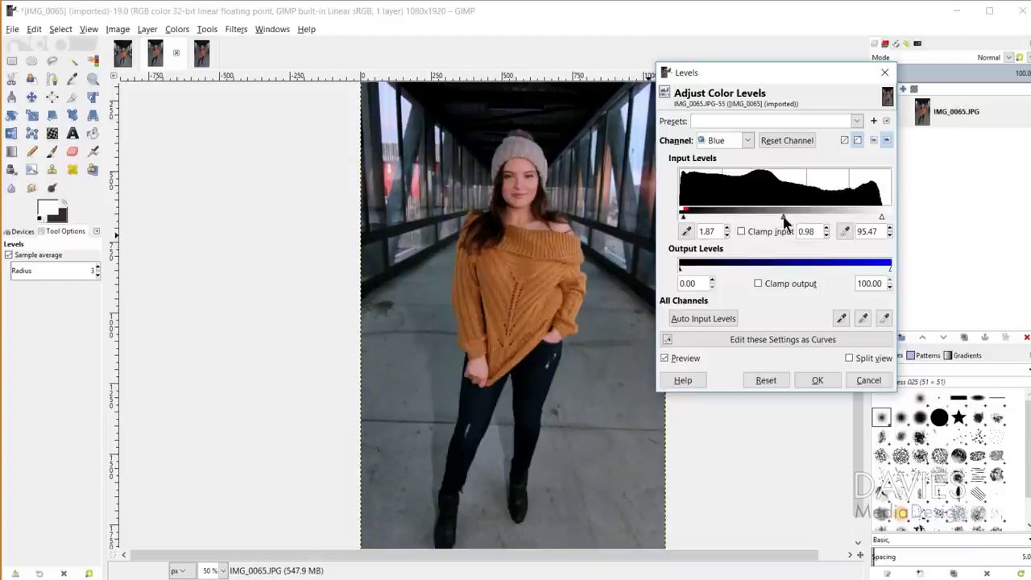
{"action": "left_click_drag", "start_coordinate": [782, 221], "coordinate": [784, 224]}
{"action": "left_click", "coordinate": [825, 227]}
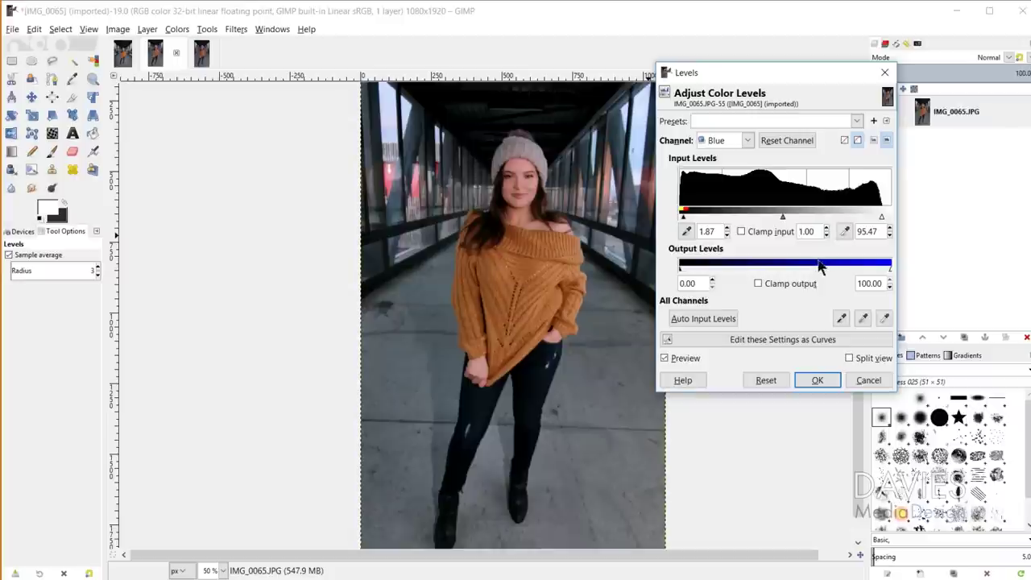
Step: Set the Blue channel's output levels to black 1.33 and white 98.93, compare with the unadjusted photo, and apply the Levels adjustment
{"action": "left_click", "coordinate": [665, 357]}
{"action": "left_click_drag", "start_coordinate": [680, 272], "coordinate": [679, 273]}
{"action": "left_click_drag", "start_coordinate": [891, 271], "coordinate": [887, 276]}
{"action": "mouse_move", "coordinate": [680, 269]}
{"action": "left_mouse_down"}
{"action": "mouse_move", "coordinate": [699, 276]}
{"action": "mouse_move", "coordinate": [685, 276]}
{"action": "left_mouse_up"}
{"action": "left_click", "coordinate": [664, 358]}
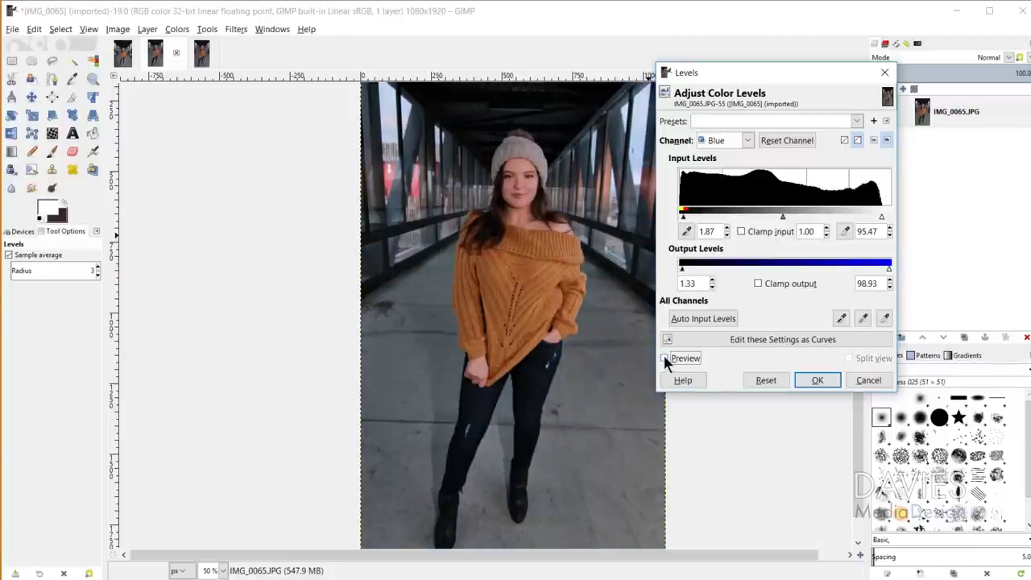
{"action": "left_click", "coordinate": [664, 358]}
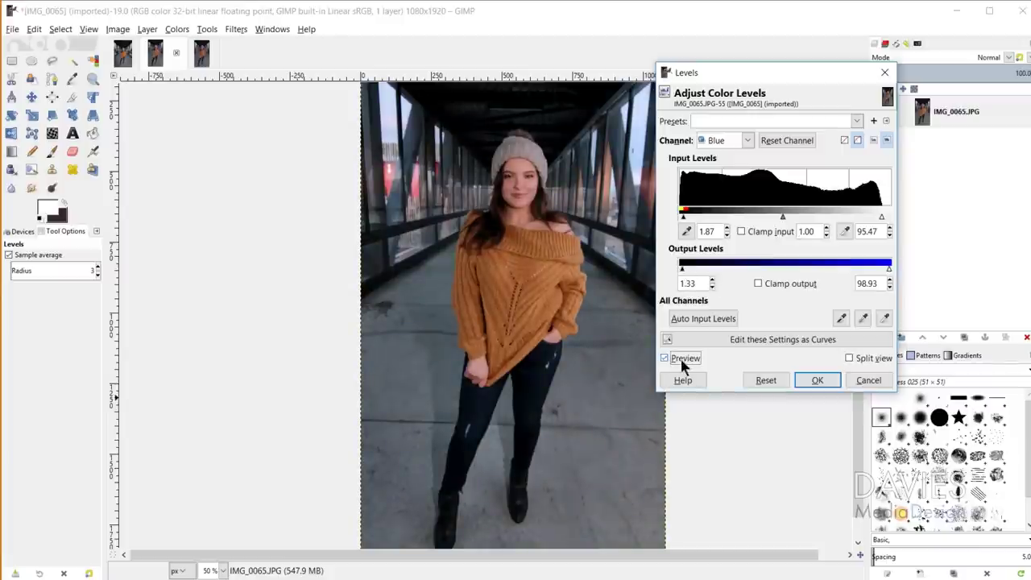
{"action": "left_click", "coordinate": [817, 381]}
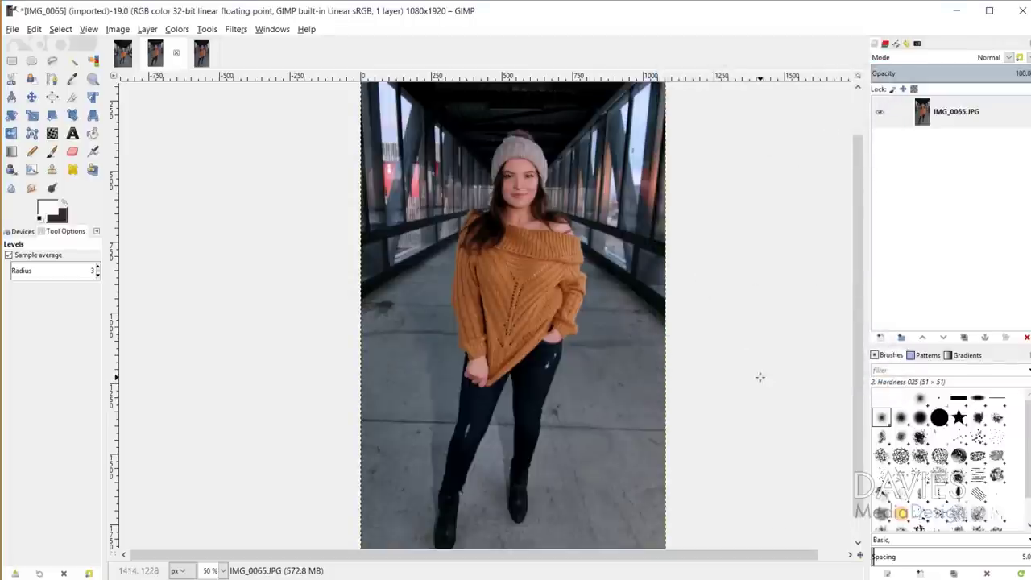
Step: Compare the corrected photo with the untitled version in the third open image, and return to the whole corrected photo
{"action": "left_click", "coordinate": [203, 54]}
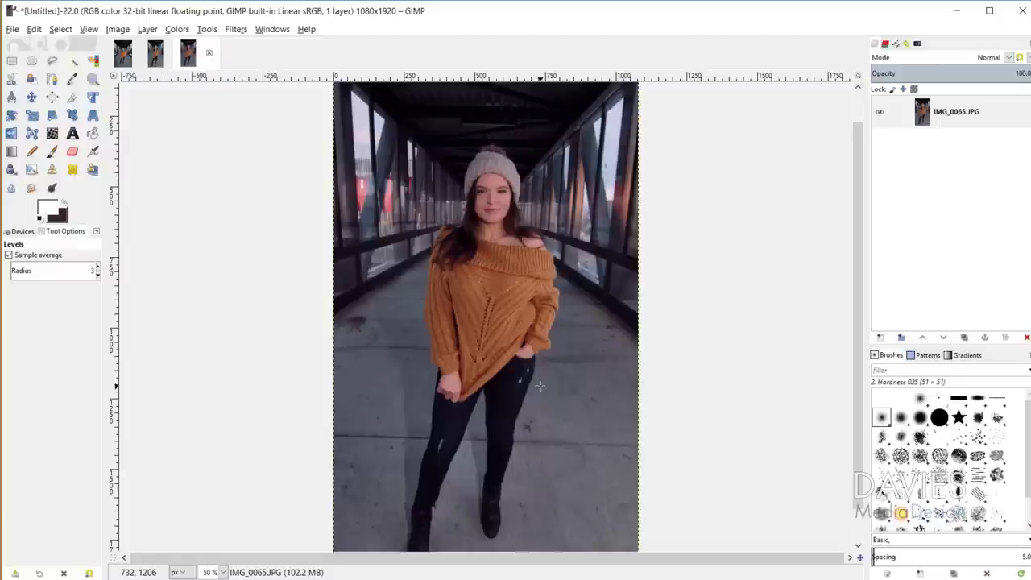
{"action": "left_click", "coordinate": [155, 57]}
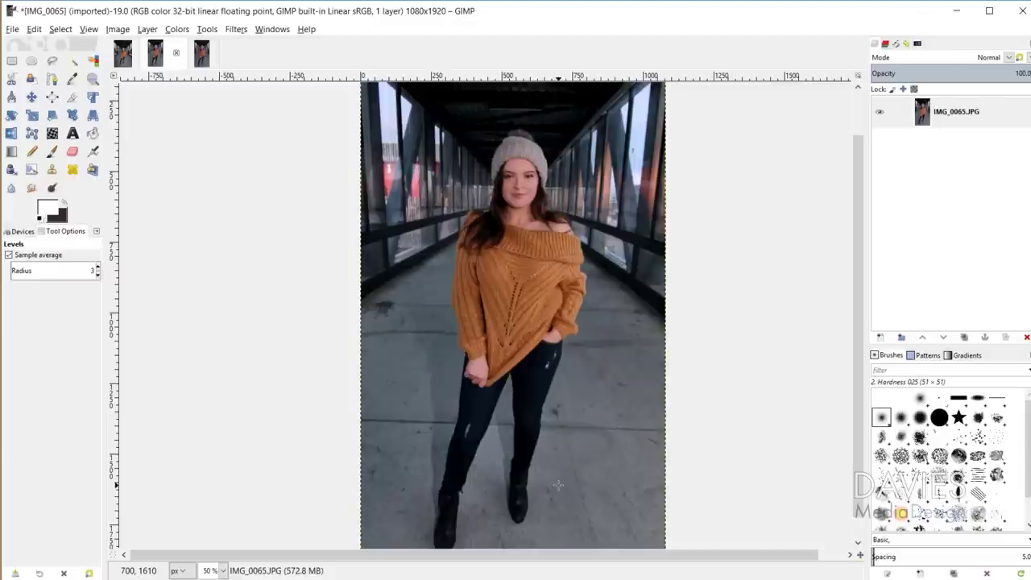
{"action": "scroll", "coordinate": [322, 366], "scroll_direction": "down", "scroll_amount": 1}
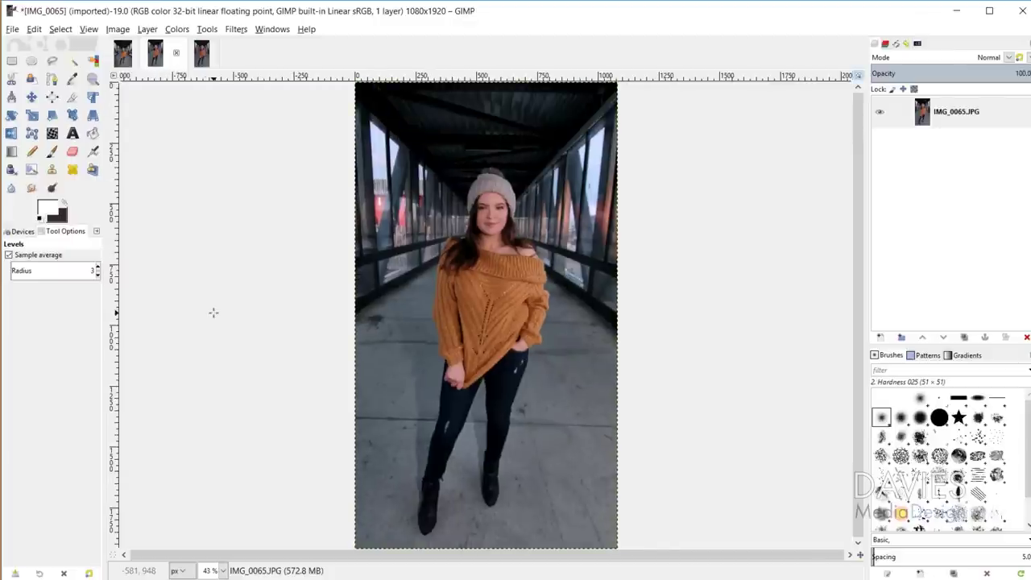